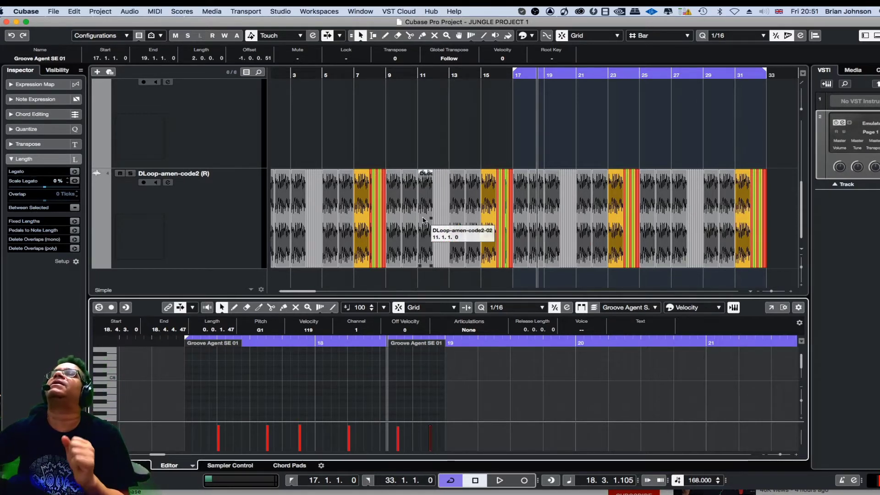
Step: Duplicate the Groove Agent SE 01 track together with its Emulator II V instrument
scroll(429, 181, "up", 5)
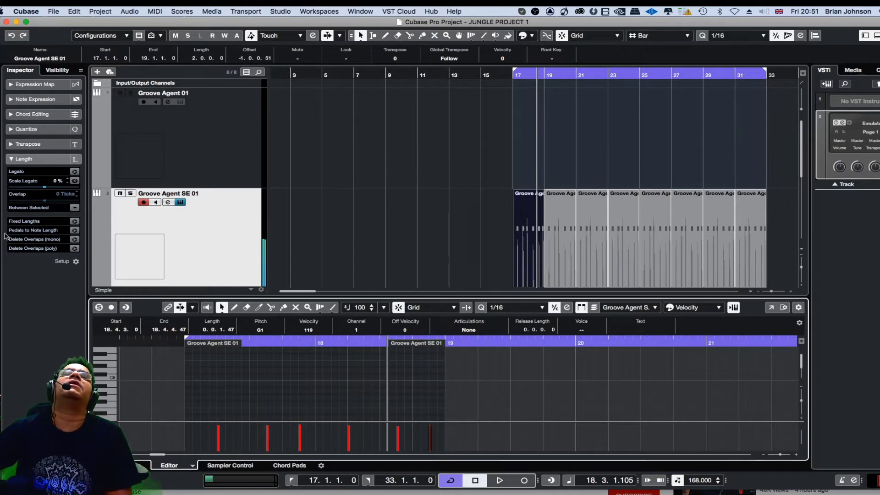
scroll(218, 227, "down", 1)
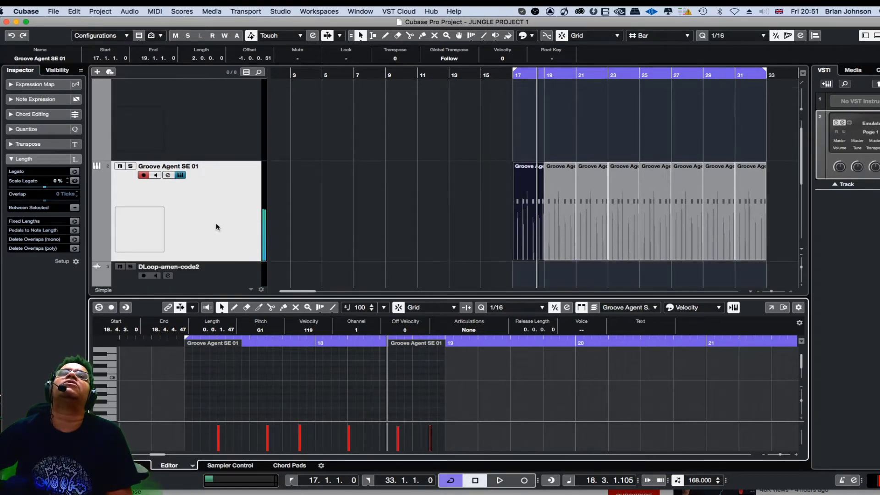
right_click(217, 227)
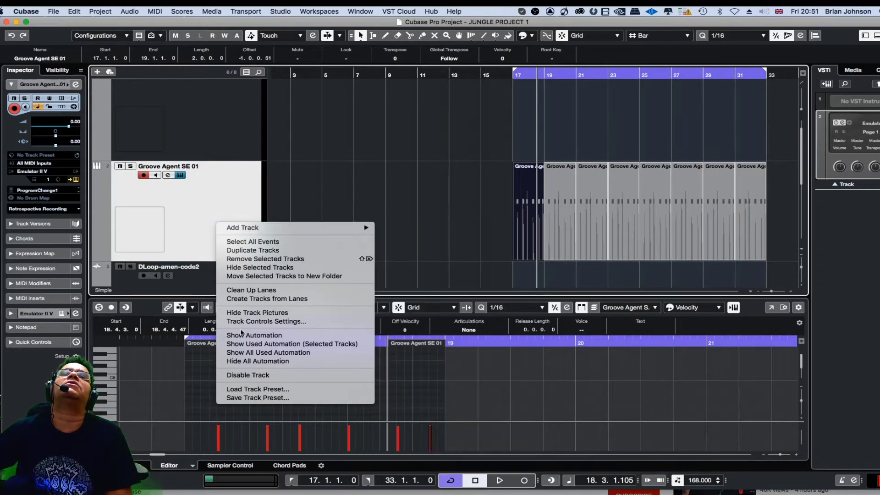
left_click(269, 250)
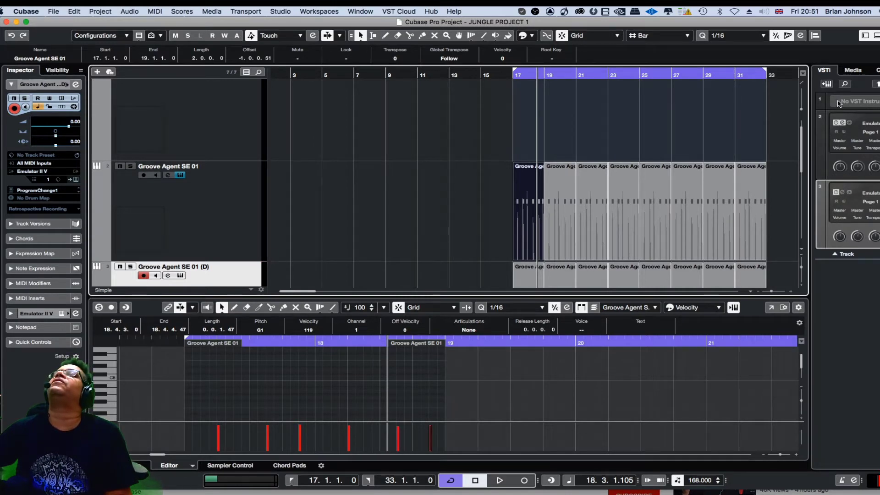
left_click(845, 84)
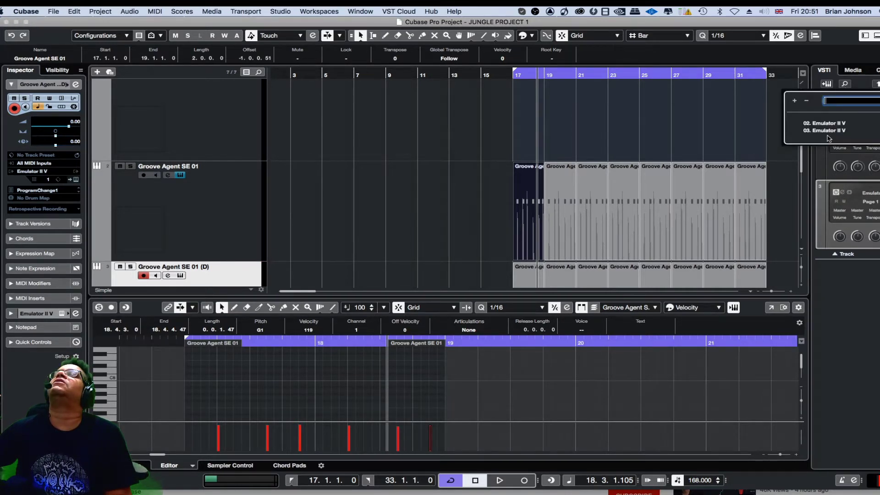
left_click(858, 309)
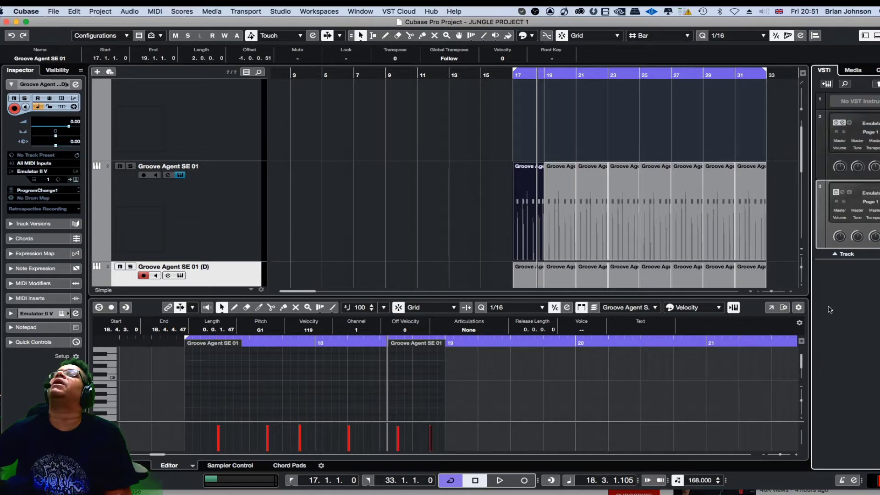
Step: Delete all the MIDI parts between bars 17 and 33 on the duplicated Groove Agent SE 01 (D) track
scroll(269, 224, "down", 5)
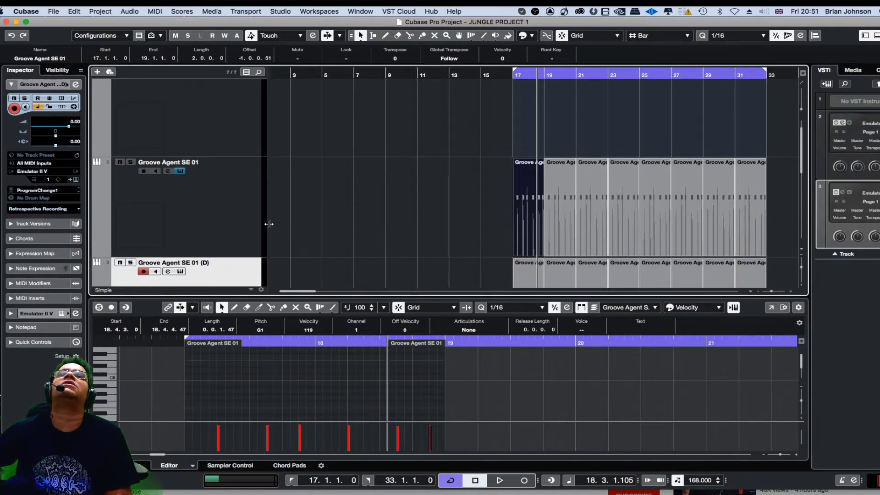
scroll(481, 213, "up", 3)
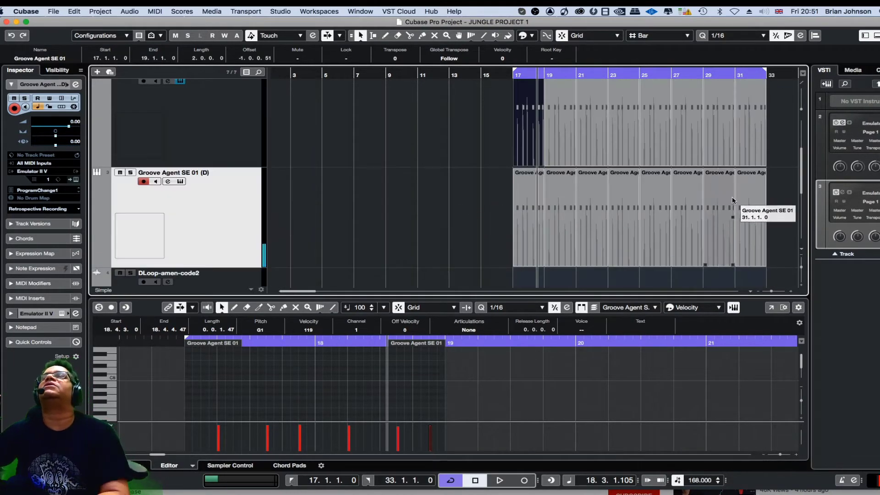
left_click_drag(787, 196, 487, 204)
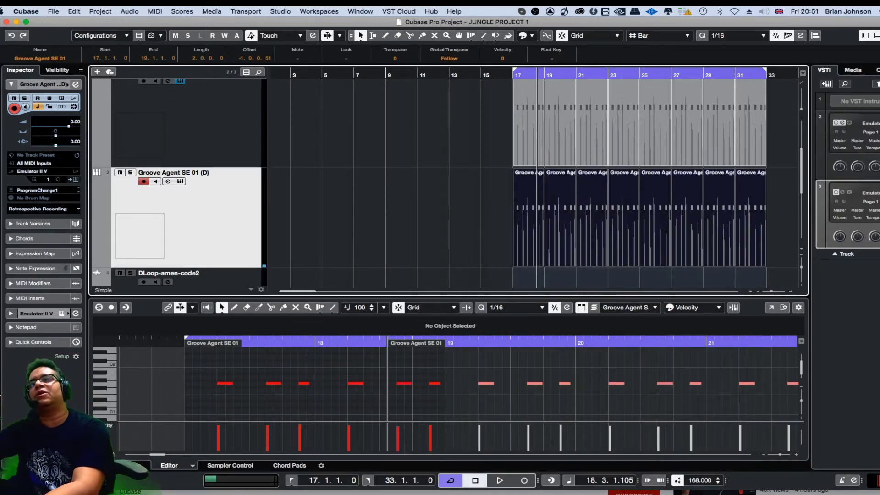
left_click_drag(782, 203, 493, 235)
key("Delete")
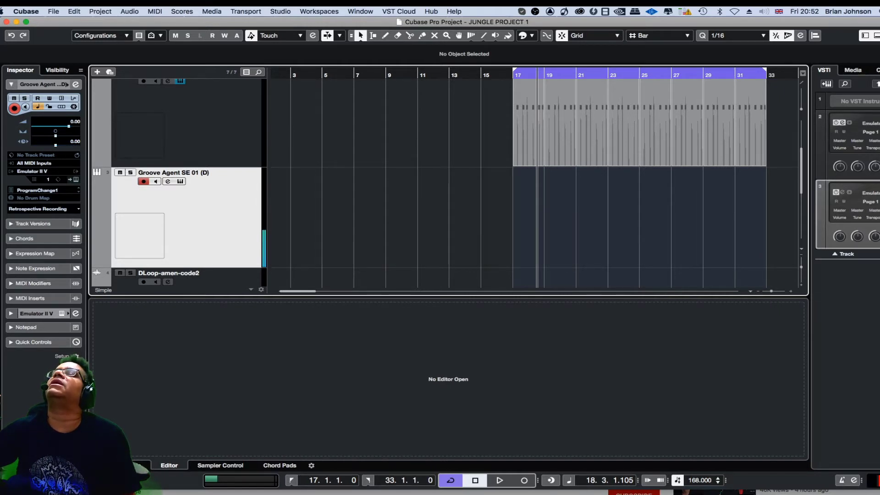
Step: Open the preset browser of the duplicated track's Emulator II V and load the Marcato Strings preset
left_click(844, 194)
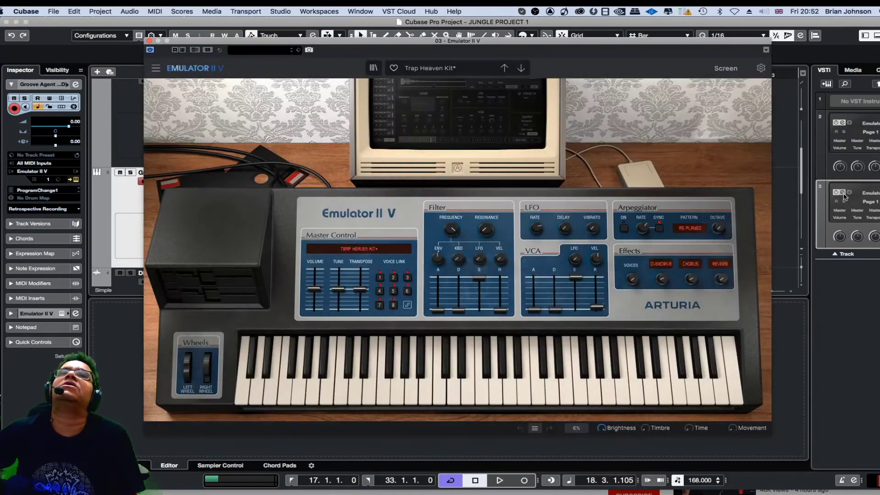
left_click(372, 252)
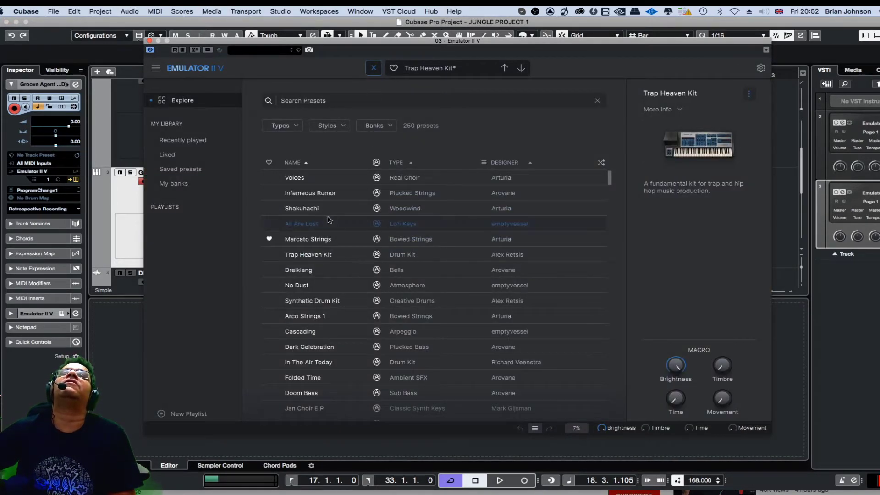
left_click(324, 242)
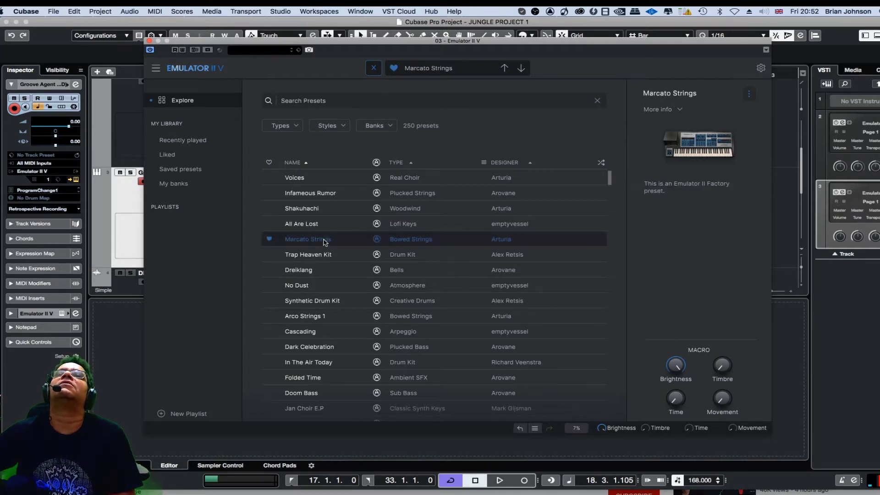
Step: Audition the presets following Marcato Strings, load Doom Bass, and clear the instrument window from the project view
left_click(522, 69)
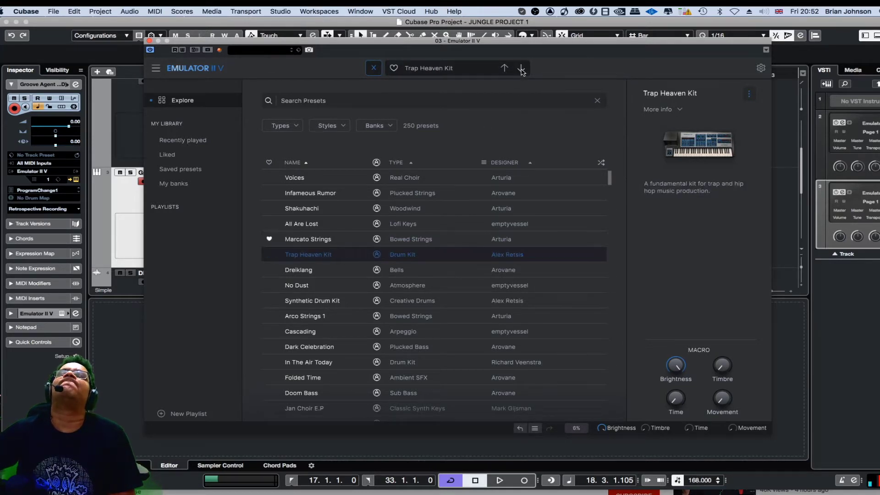
left_click(522, 68)
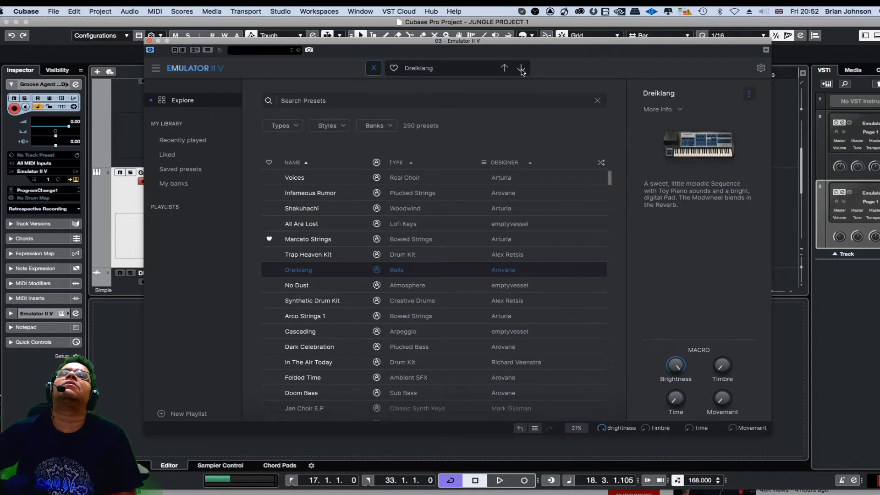
left_click(521, 68)
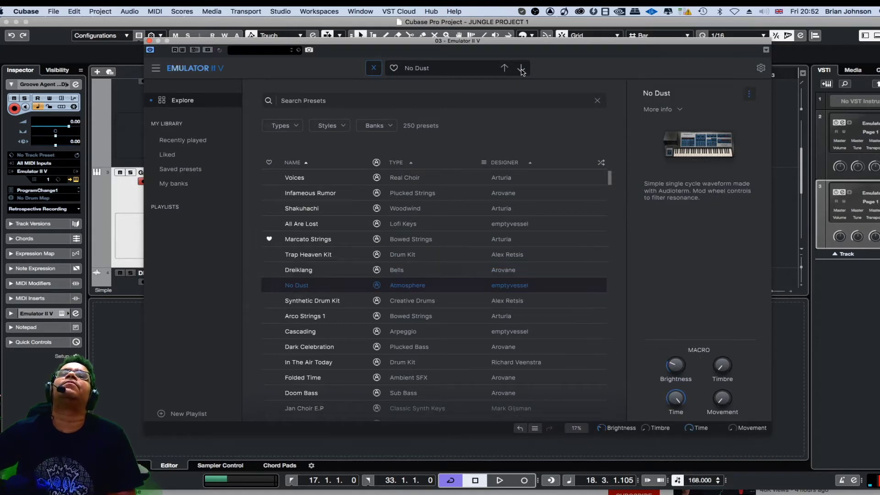
left_click(521, 69)
left_click(522, 69)
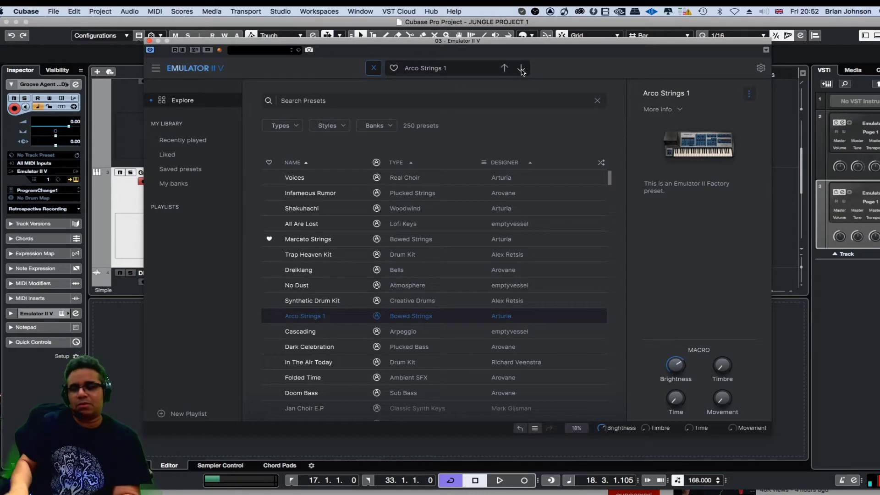
left_click(522, 69)
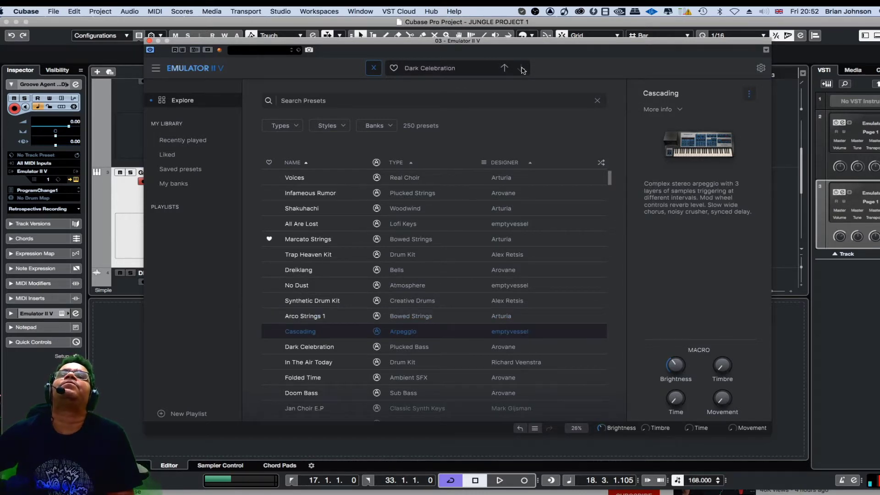
left_click(522, 69)
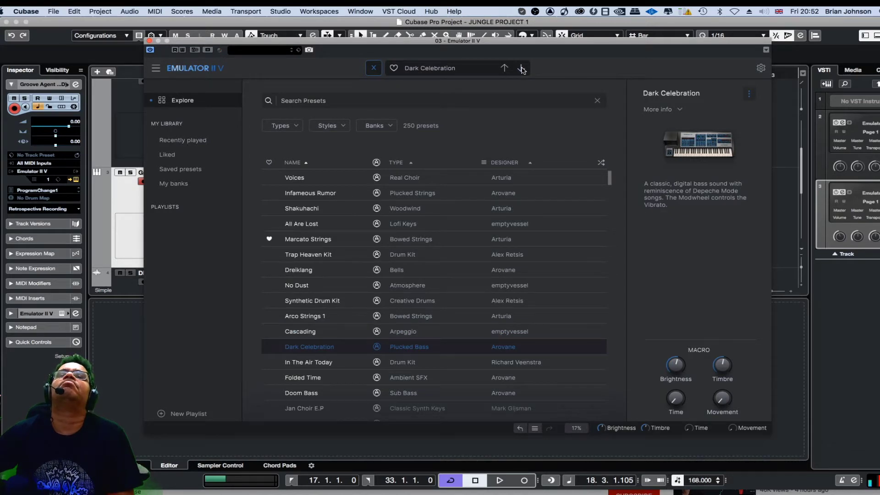
left_click(522, 69)
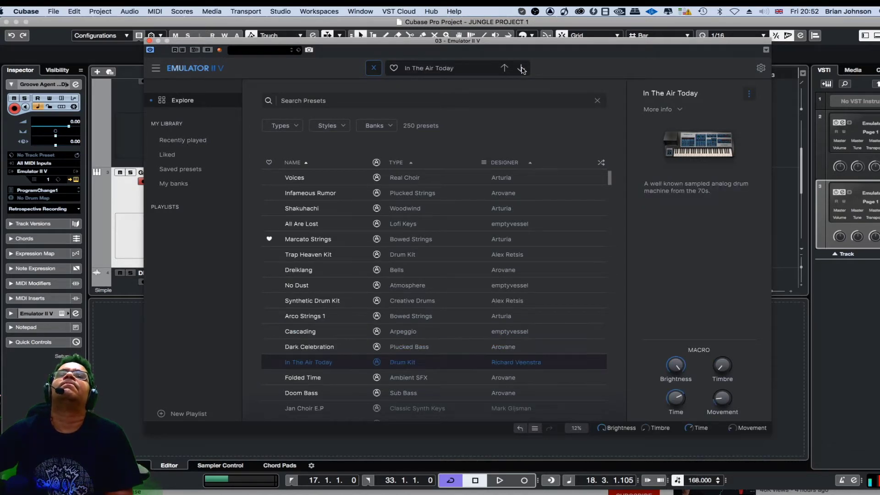
left_click(522, 69)
left_click(522, 69)
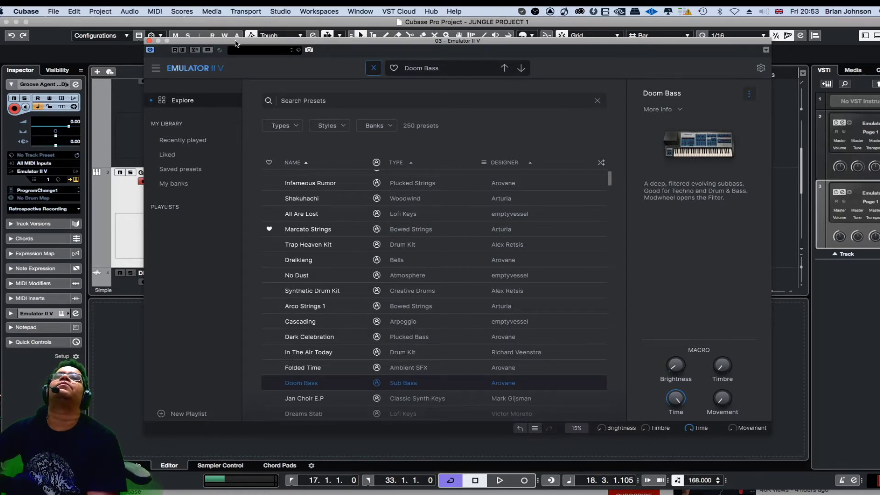
left_click_drag(236, 42, 0, 78)
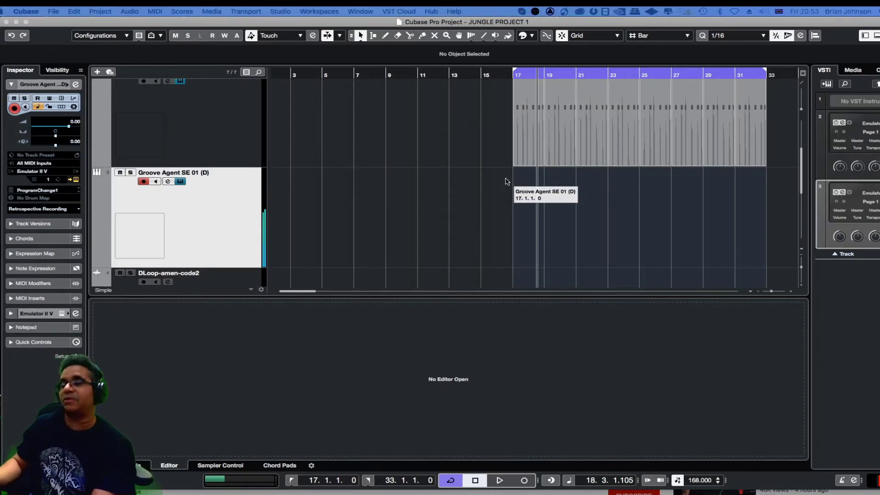
Step: Play the loop and record a bass take over bars 17 to 33 on the duplicated track
key("space")
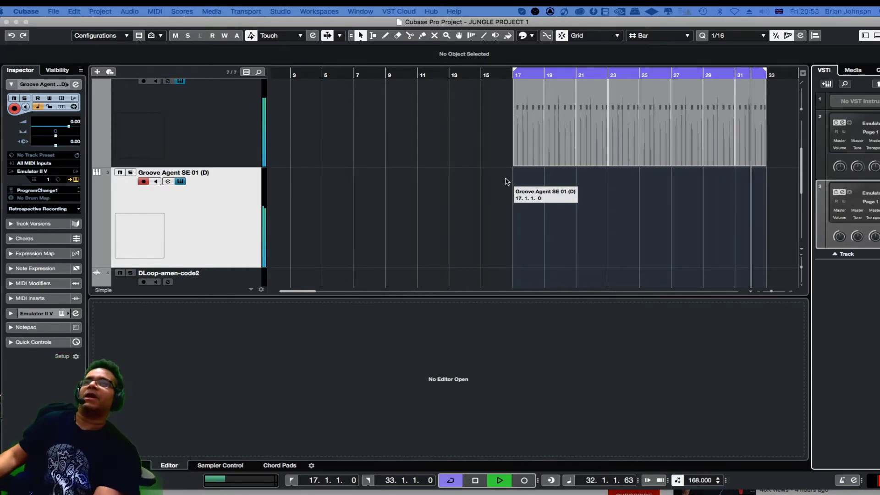
key("KP_Multiply")
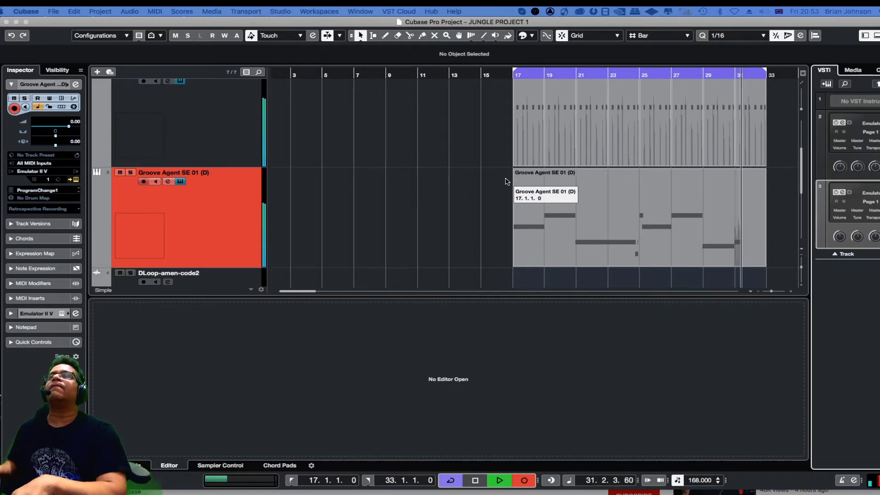
key("space")
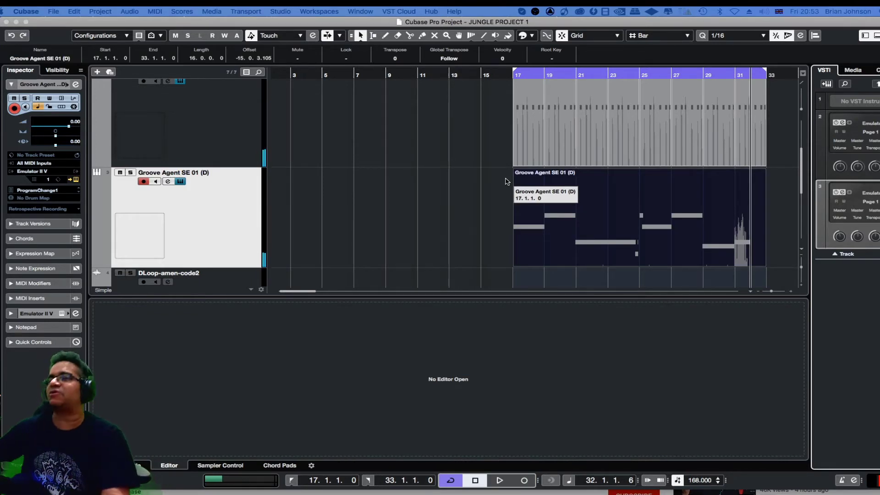
Step: Erase the recorded bass part from the duplicated track
right_click(562, 198)
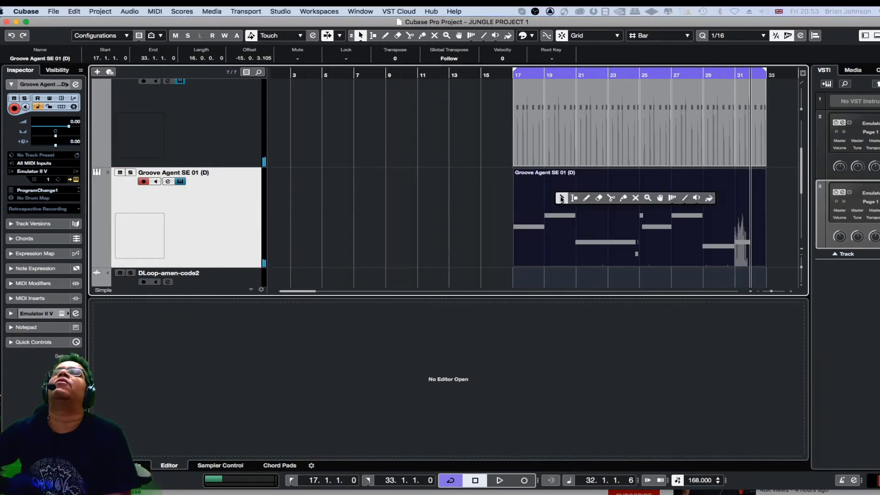
left_click(597, 198)
left_click(579, 208)
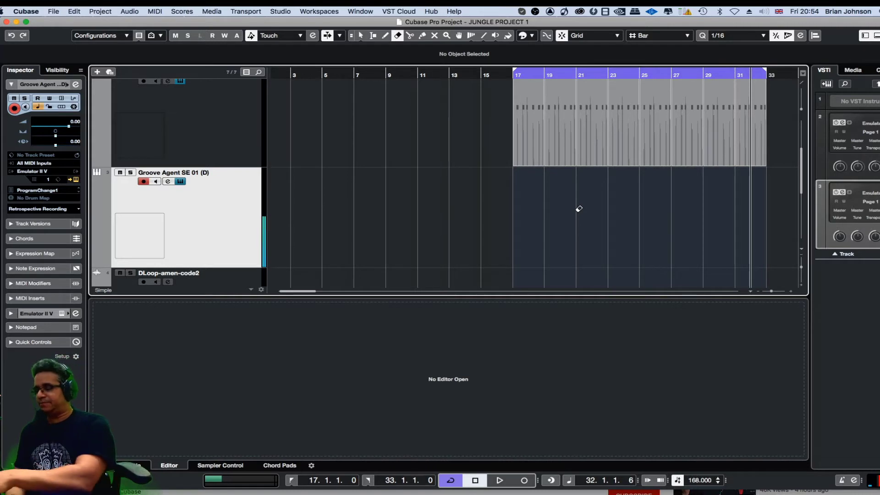
key("KP_1")
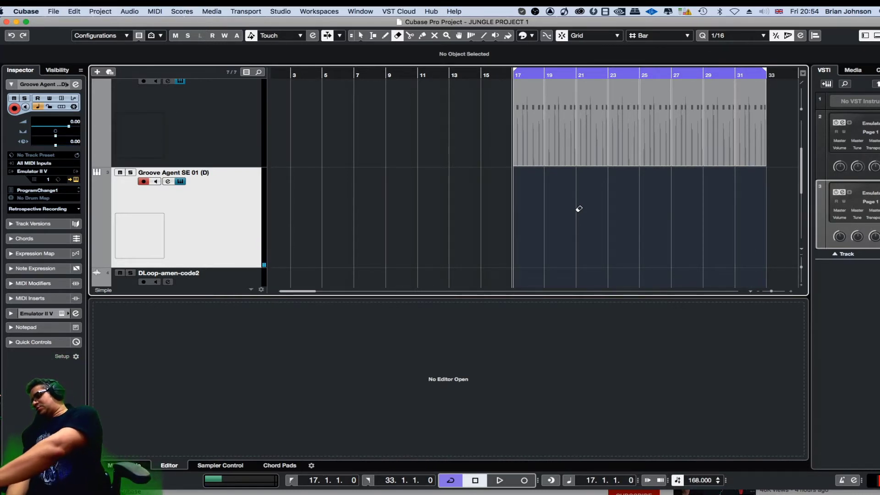
key("KP_Multiply")
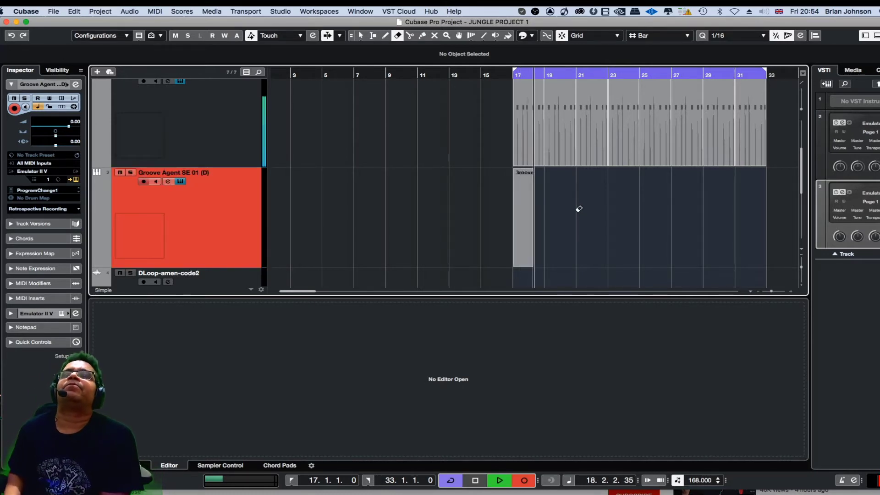
key("space")
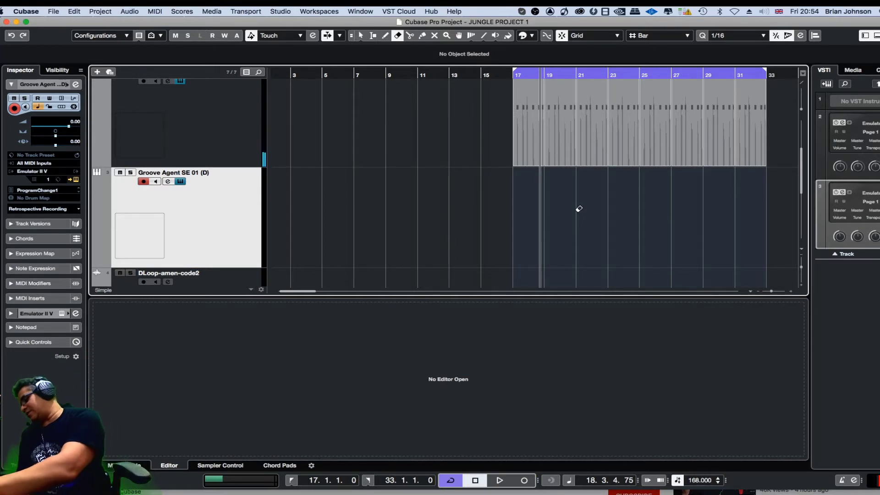
Step: Return to bar 17, play the loop, and record a new bass line over bars 17 to 33 on the duplicated track
key("KP_1")
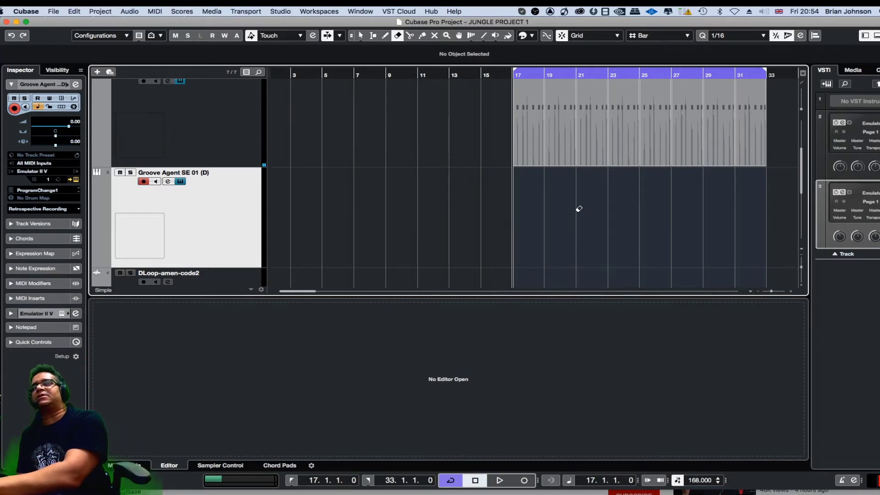
key("space")
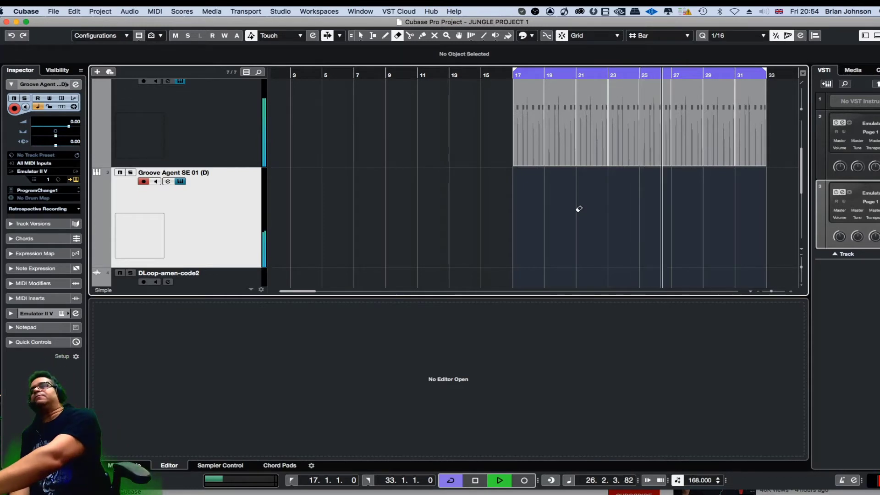
key("KP_Multiply")
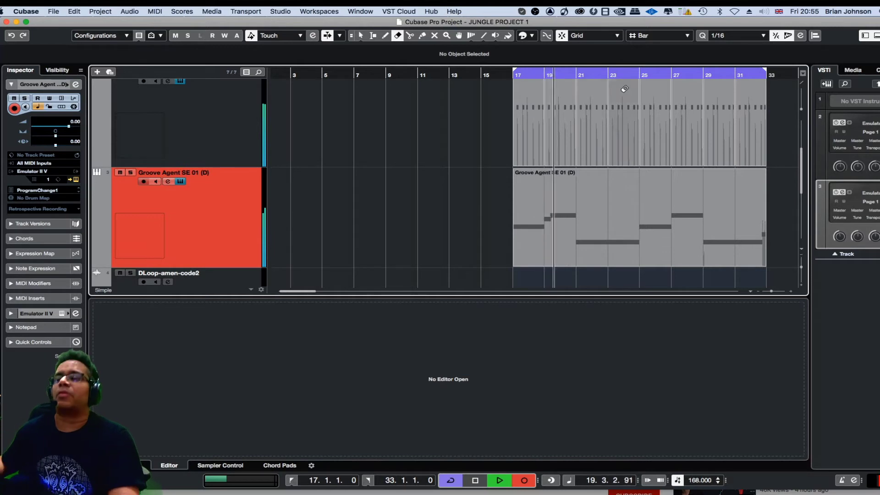
key("space")
Step: Switch back to the Object Selection tool and open the recorded bass part in the Key Editor
right_click(480, 236)
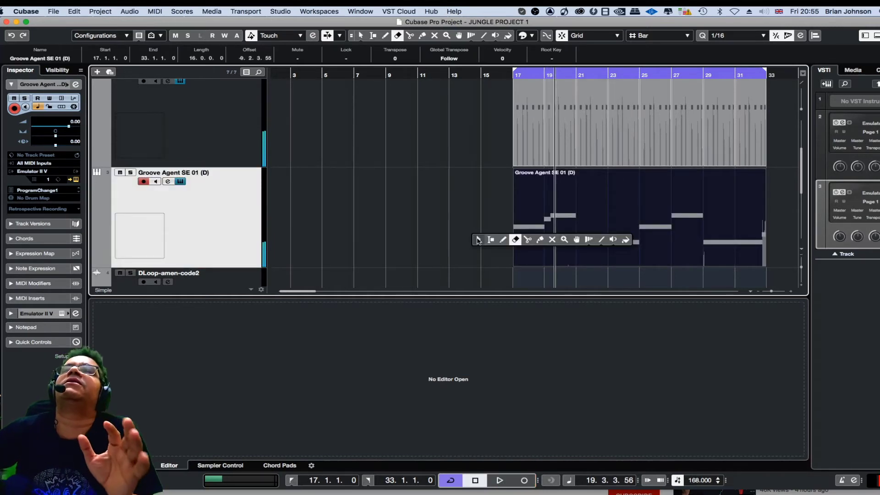
left_click(478, 240)
double_click(550, 209)
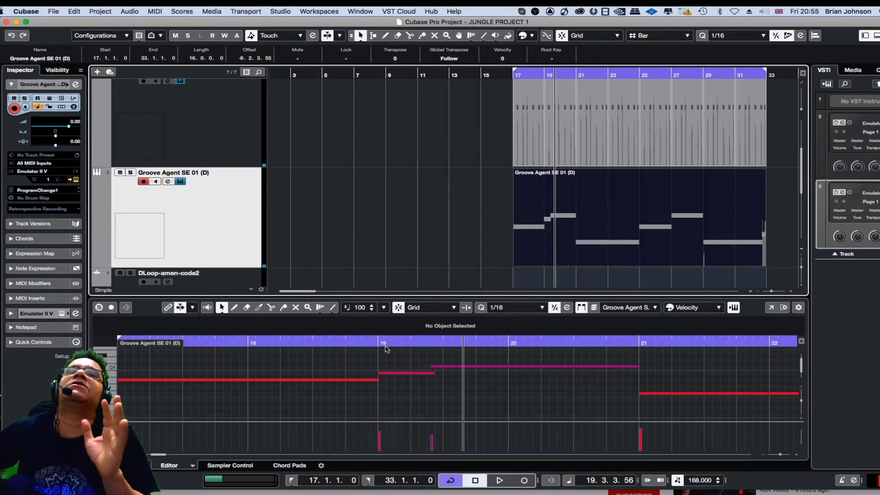
Step: Delete the short B3 note at bar 19 and move the following C4 note to start at 19.1.1.0
left_click(391, 381)
left_click(393, 373)
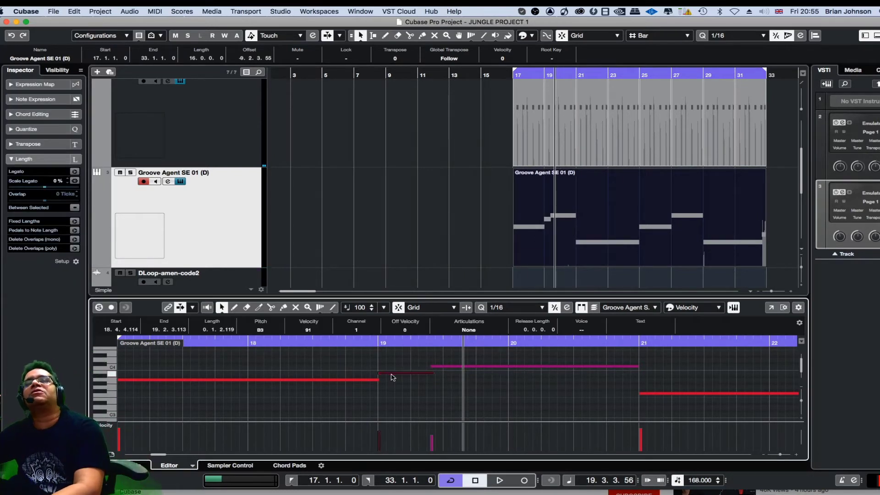
key("Delete")
left_click(462, 365)
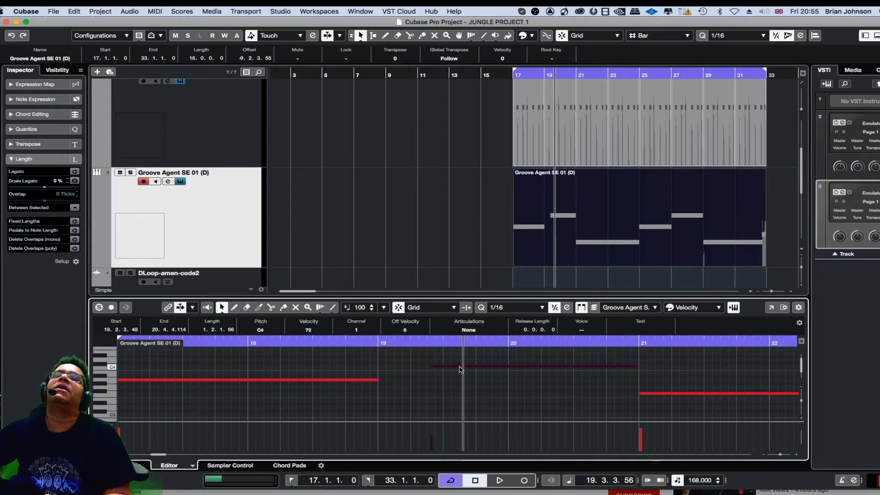
left_click_drag(458, 369, 410, 373)
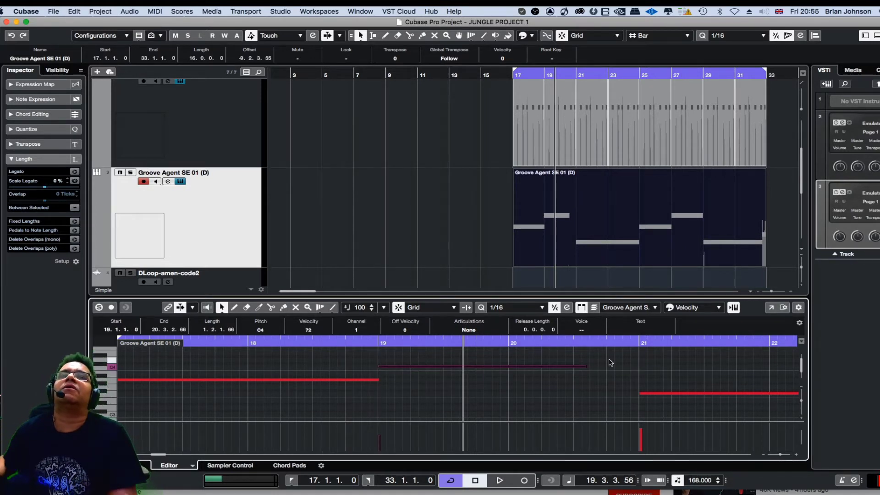
Step: Play the part from bar 17, stop, and lengthen the C4 note at bar 19 with the Draw tool to end at 21.1.1.0
key("KP_1")
key("space")
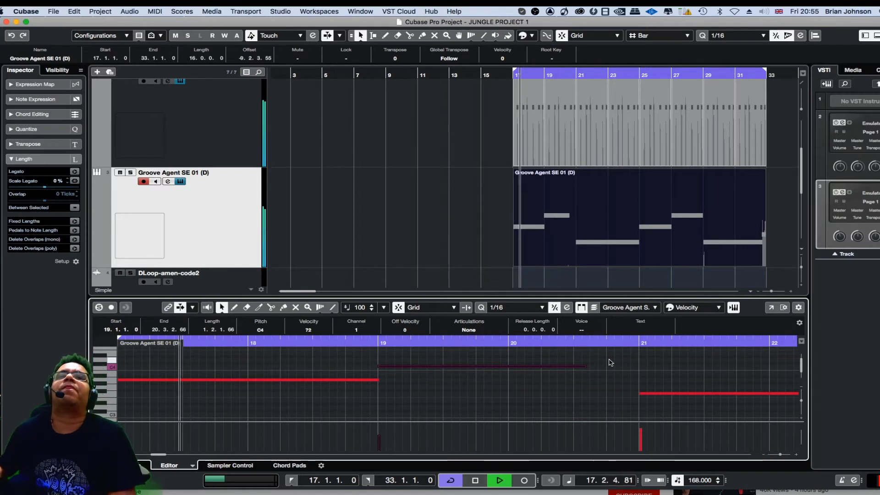
key("g")
key("g")
key("g")
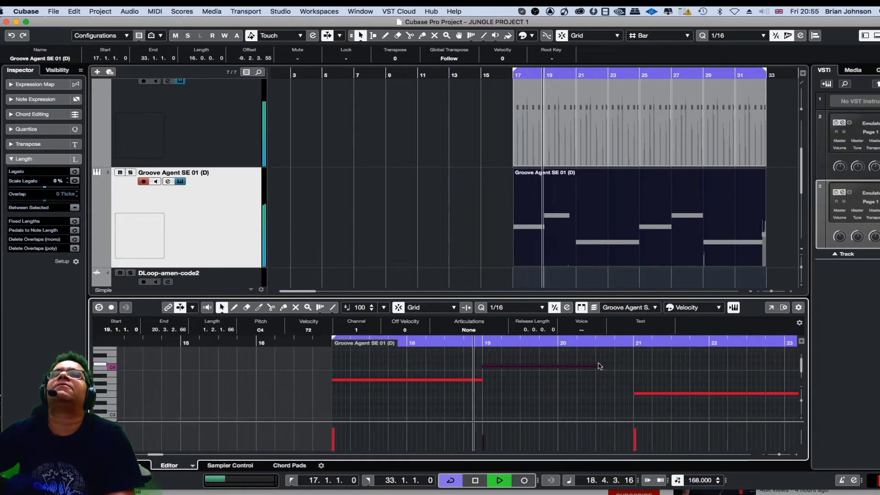
key("space")
right_click(601, 367)
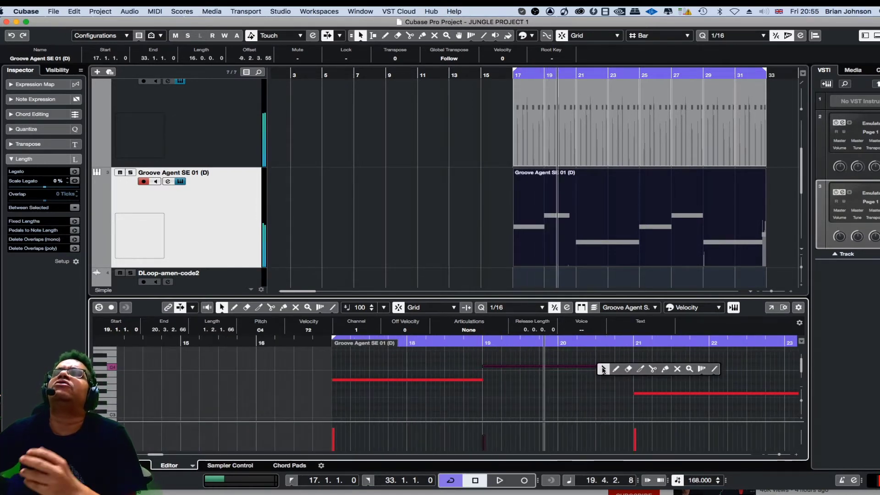
left_click(616, 370)
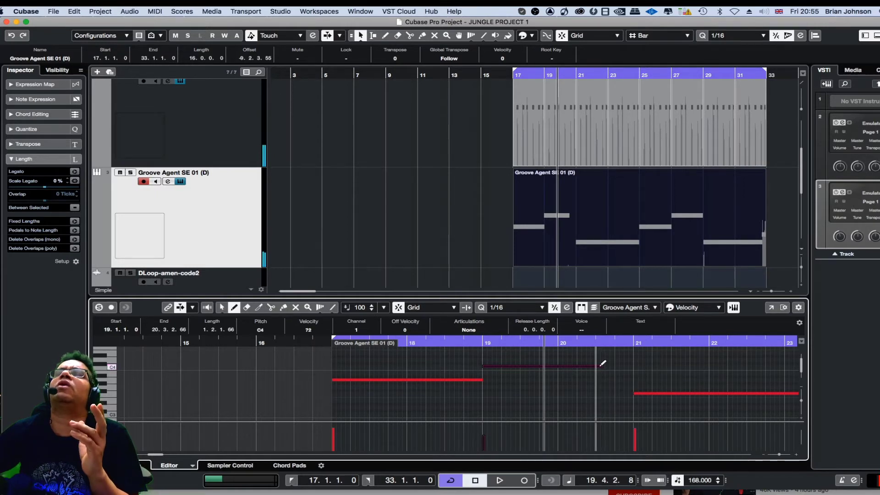
left_click_drag(604, 363, 624, 360)
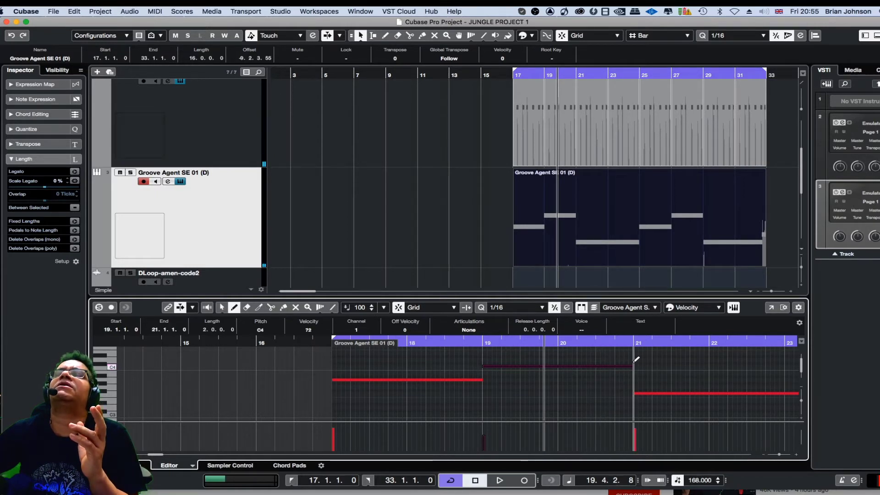
right_click(633, 367)
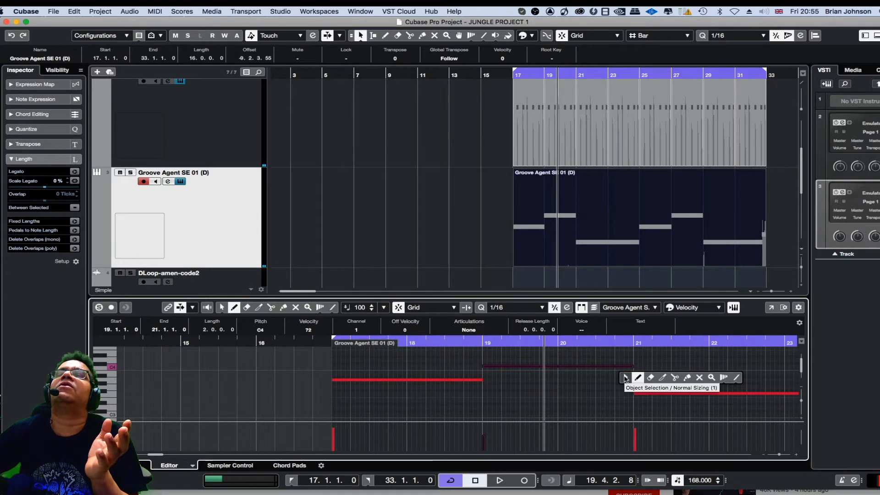
left_click(624, 364)
right_click(623, 365)
left_click(641, 367)
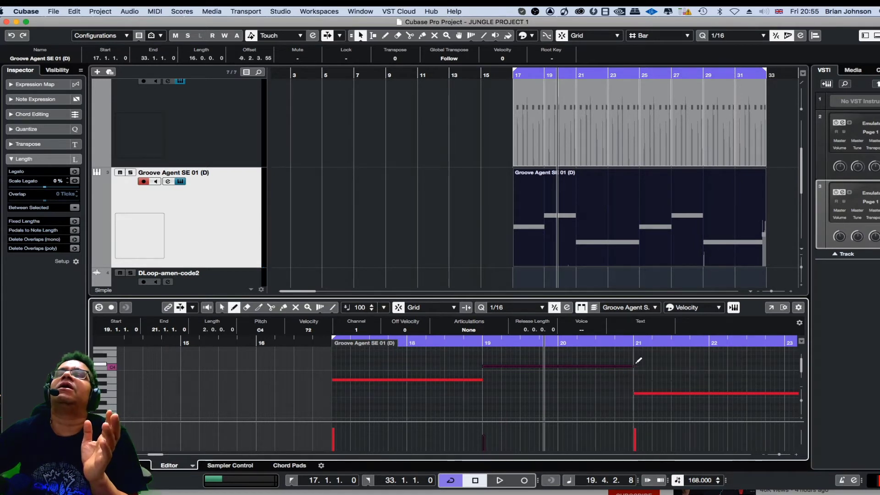
left_click(631, 364)
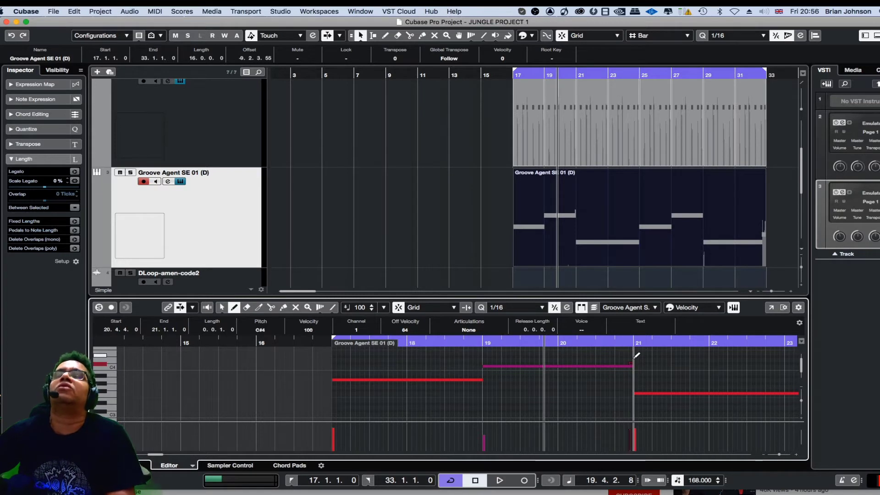
key("super+z")
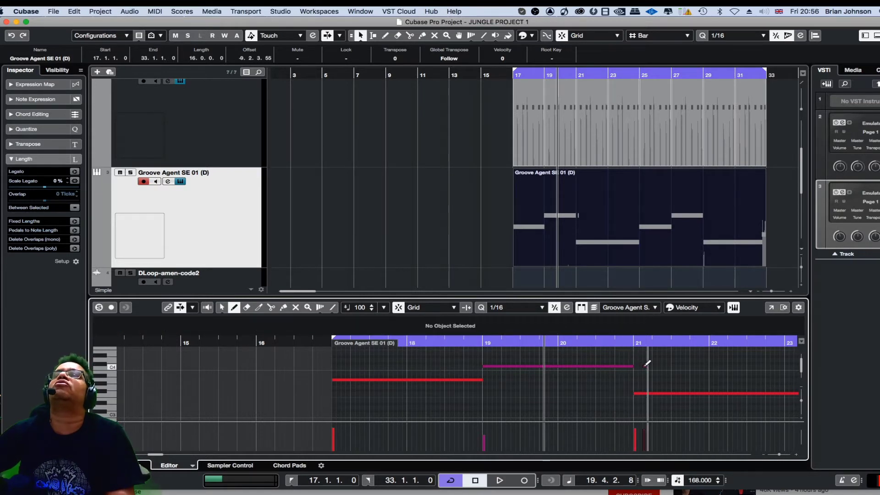
key("super+z")
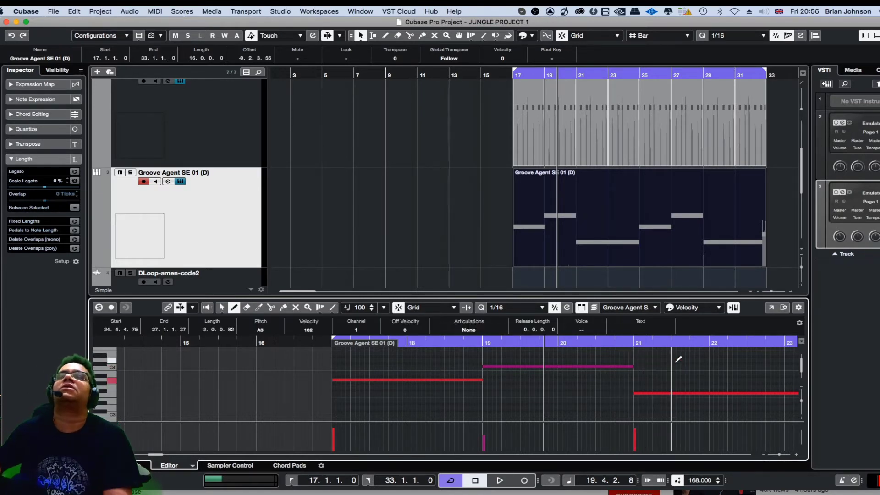
Step: Delete the short note at the end of the bass part during playback and extend the last F3 note to 32.4.4.41
key("space")
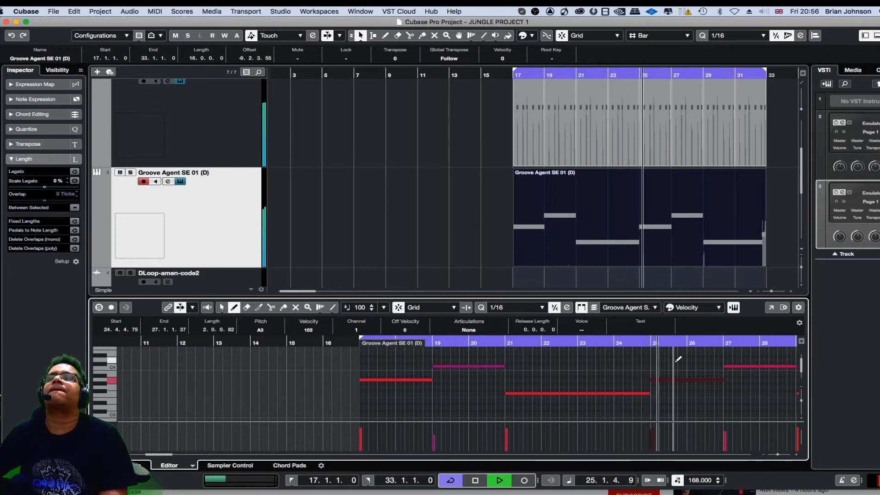
key("g")
key("g")
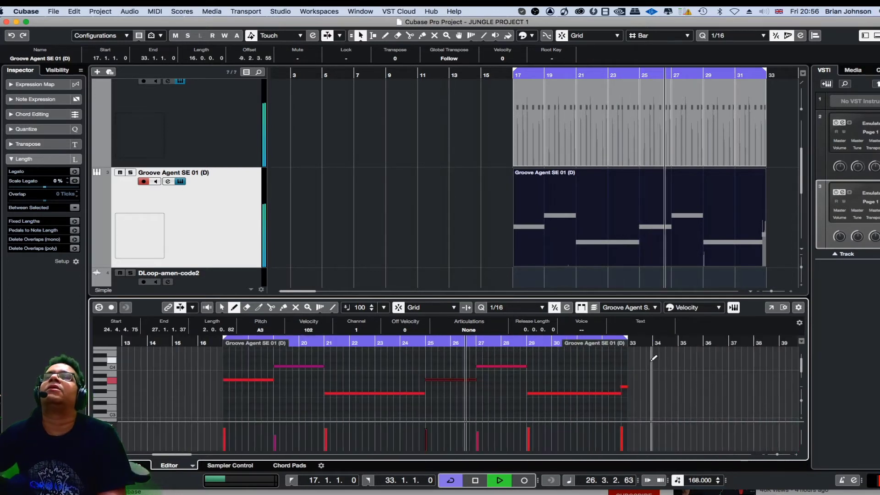
right_click(557, 381)
left_click(558, 381)
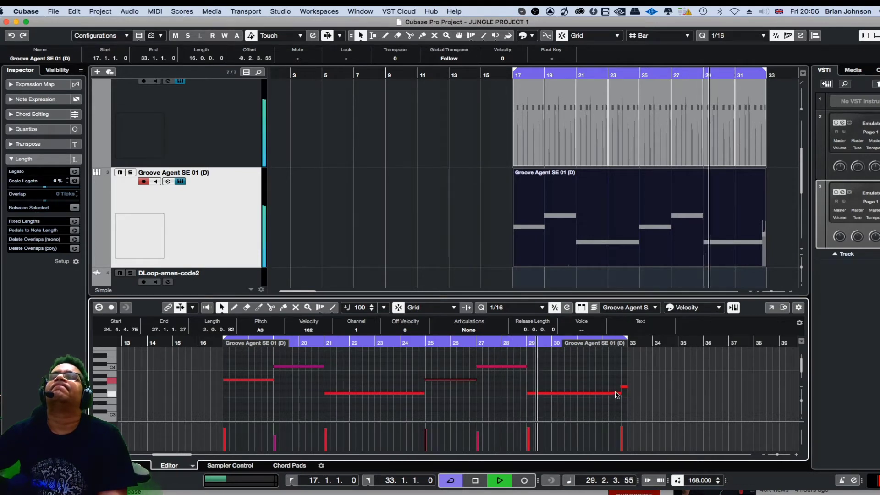
left_click_drag(624, 382, 636, 394)
key("Delete")
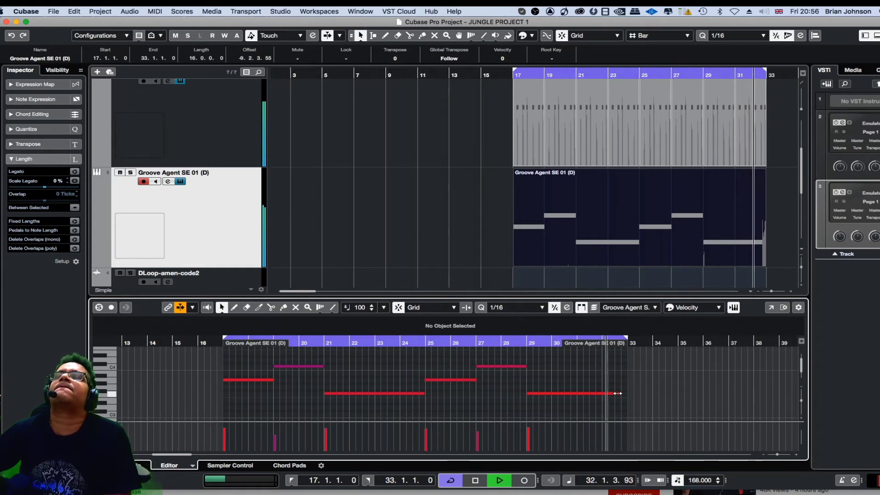
key("space")
left_click(618, 393)
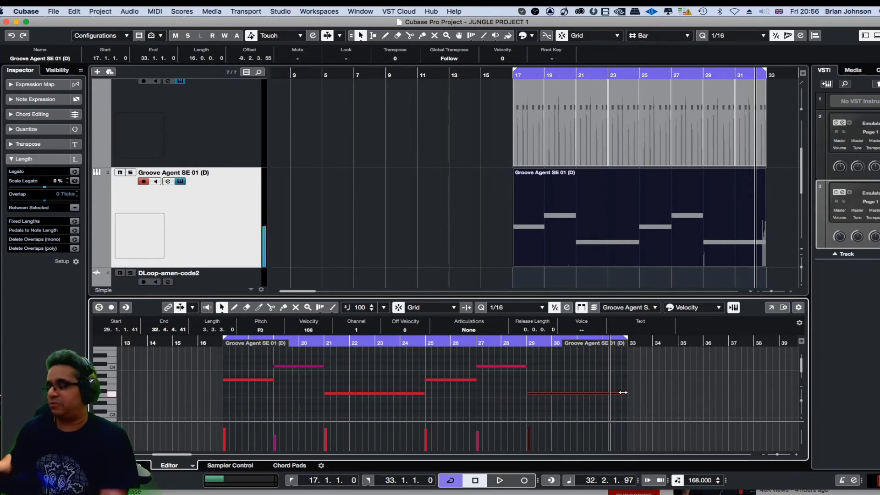
Step: Play the loop and shorten the F3 note at bar 21 with the Draw tool to end at 24.1.3.4
key("space")
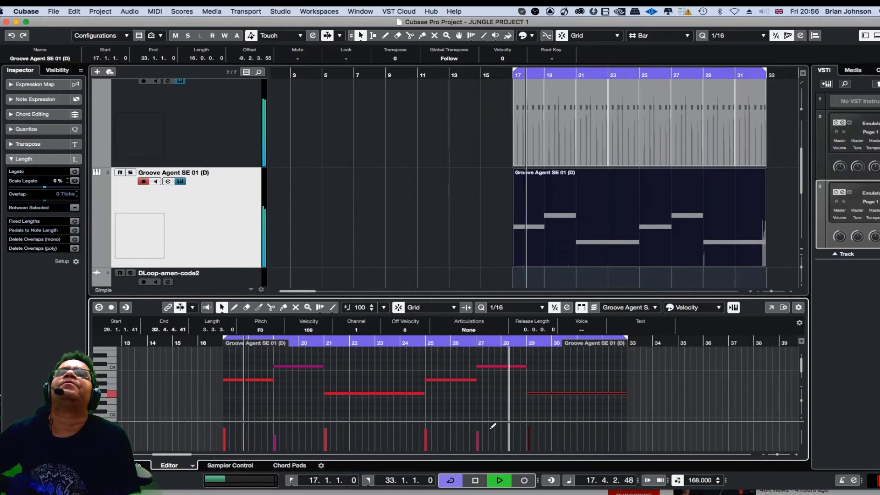
right_click(429, 392)
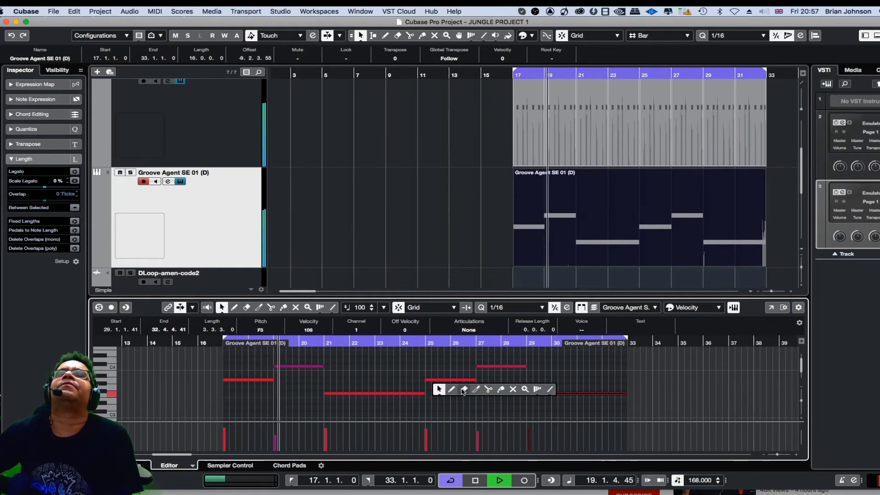
left_click(456, 385)
mouse_move(425, 393)
left_mouse_down()
mouse_move(381, 392)
mouse_move(397, 390)
mouse_move(398, 369)
left_mouse_up()
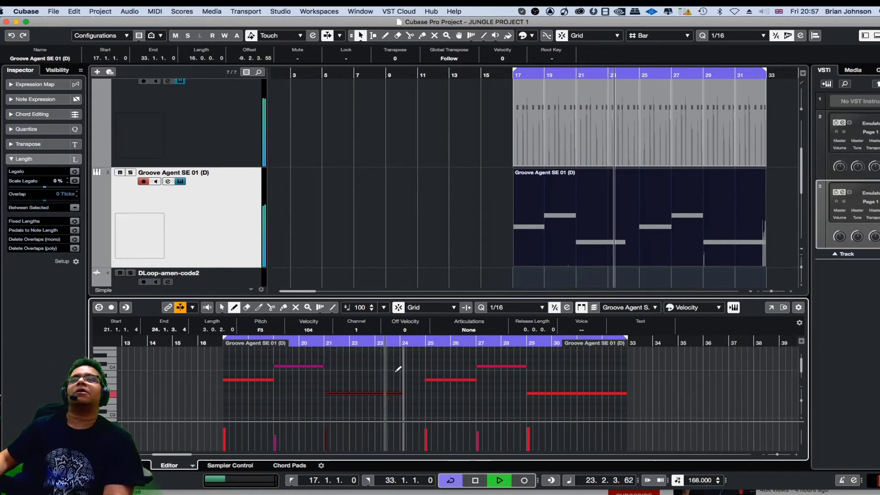
Step: Record two short fill notes around bar 24 over the existing bass part, and stop playback
key("KP_Multiply")
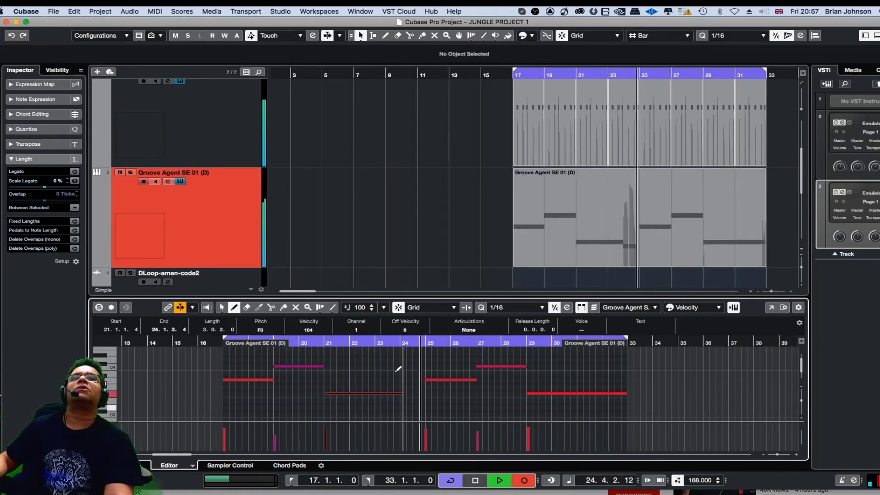
key("space")
key("space")
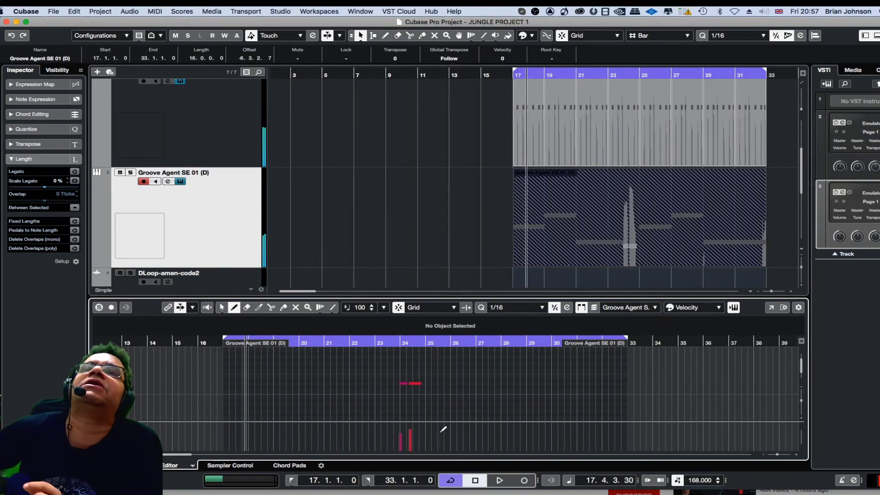
Step: Glue the newly recorded fill to the original bass part in the arrangement
right_click(626, 188)
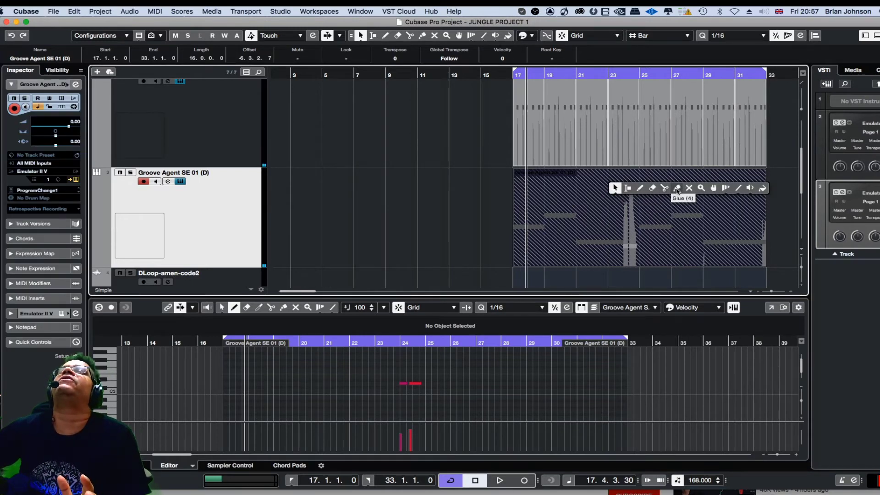
left_click(678, 189)
left_click(582, 212)
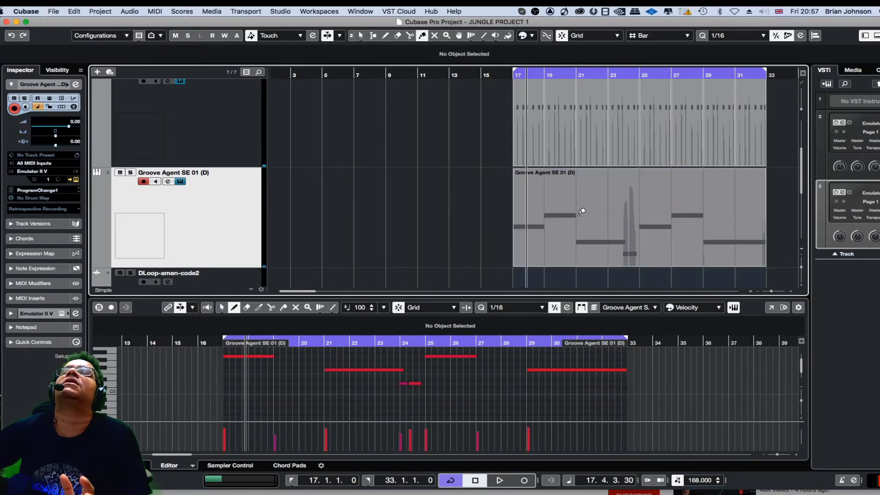
Step: Erase the second of the two short fill notes in bar 24 and switch back to the Object Selection tool
scroll(393, 384, "up", 1)
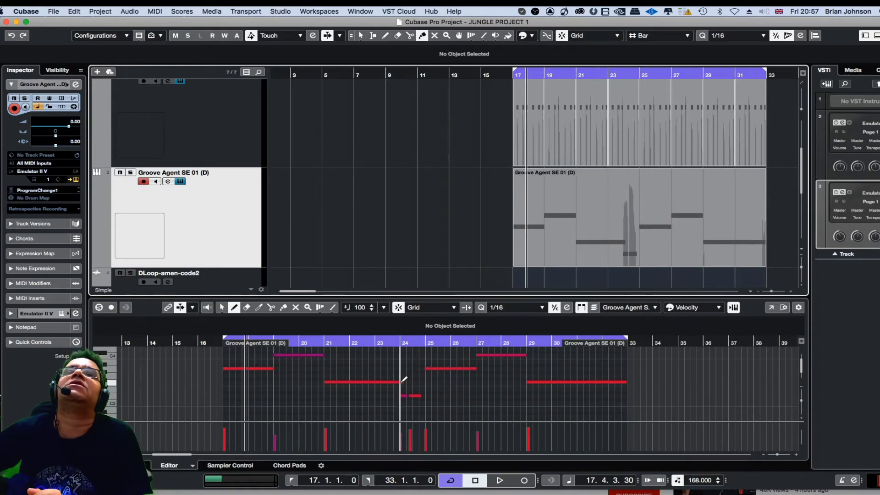
right_click(420, 388)
left_click(433, 384)
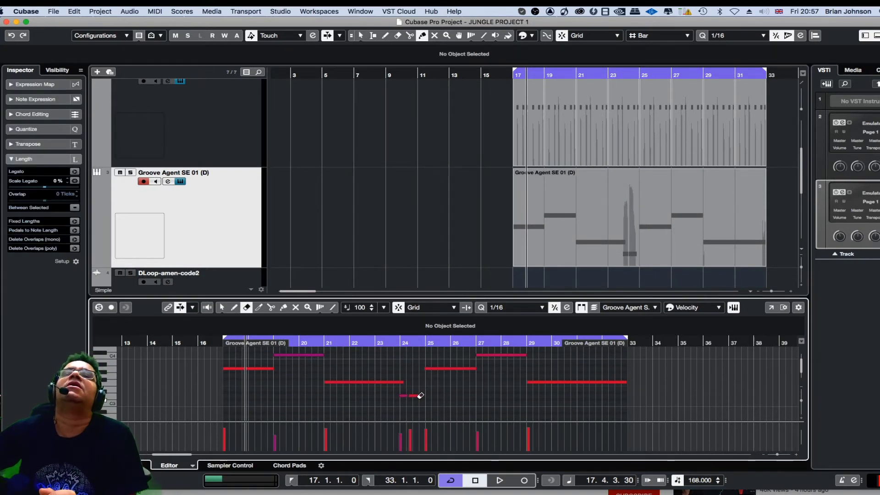
key("1")
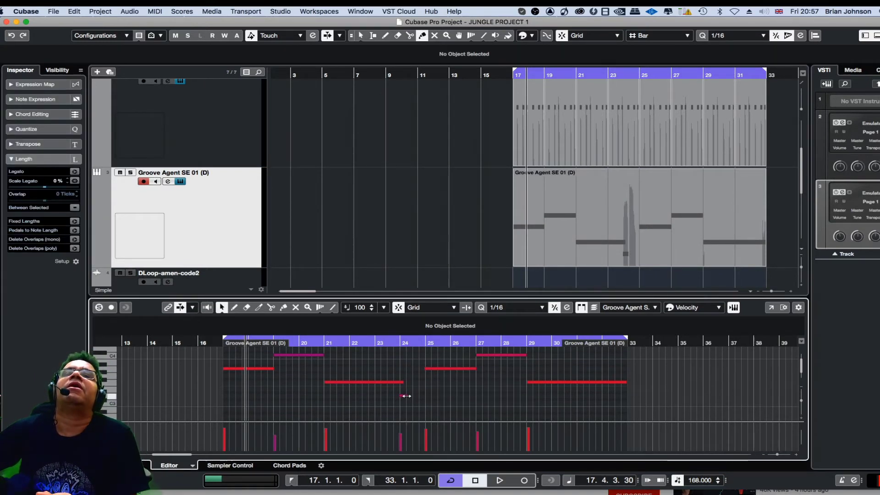
Step: Extend the D3 note at bar 24 to bar 25 and set the preceding F3 note to end at 24.1.1.4
left_click(404, 396)
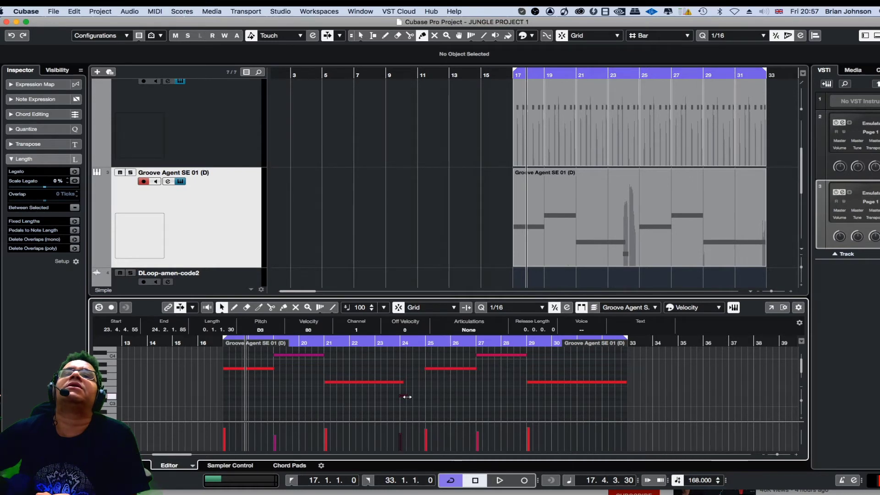
mouse_move(406, 397)
left_mouse_down()
mouse_move(424, 397)
mouse_move(400, 382)
left_mouse_up()
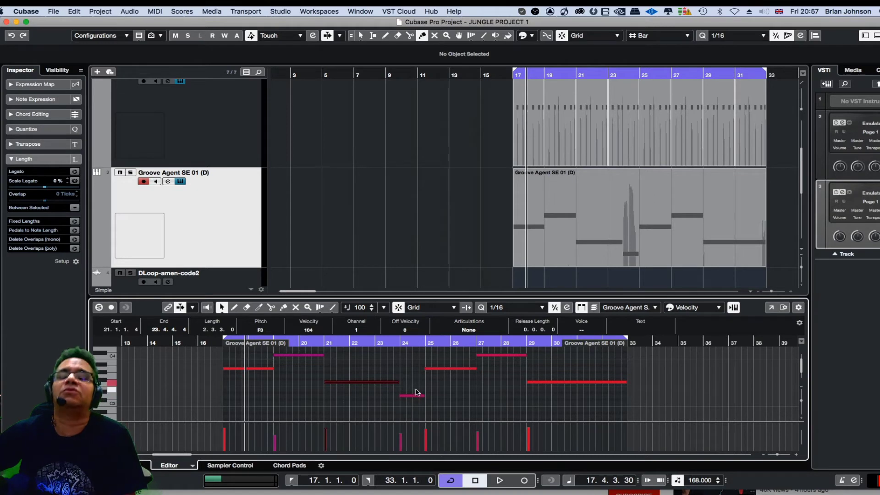
key("h")
key("h")
key("h")
key("h")
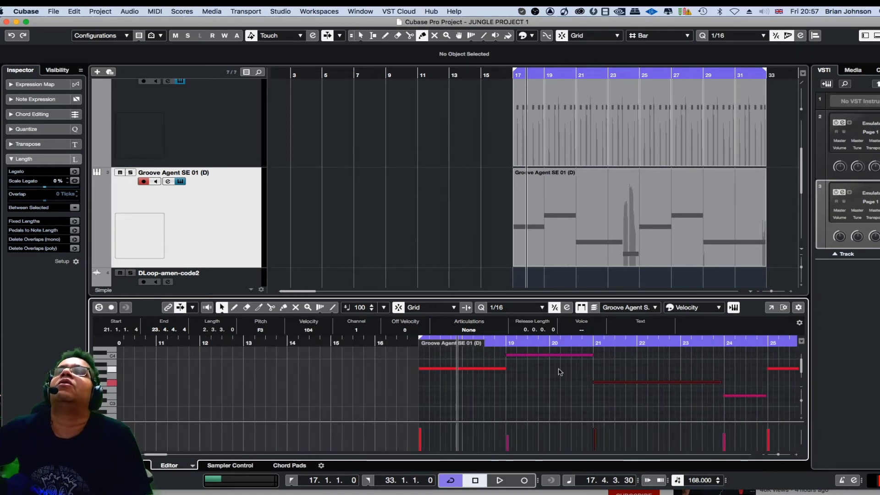
left_click_drag(773, 382, 775, 382)
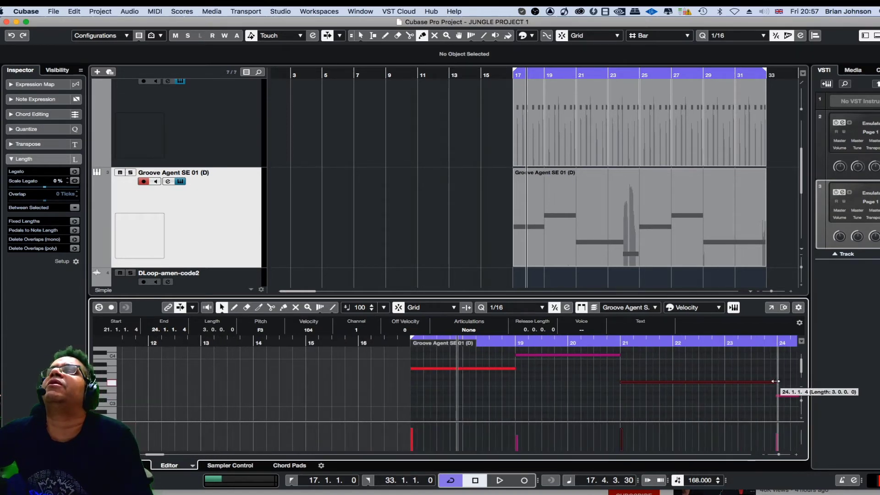
Step: Select all notes of the bass part and set the quantize value to 1/8
key("g")
key("g")
key("g")
key("g")
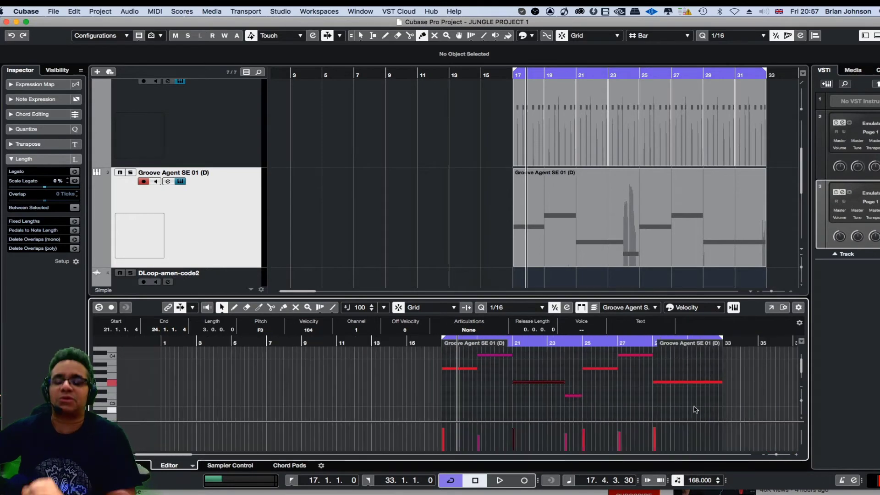
key("super+a")
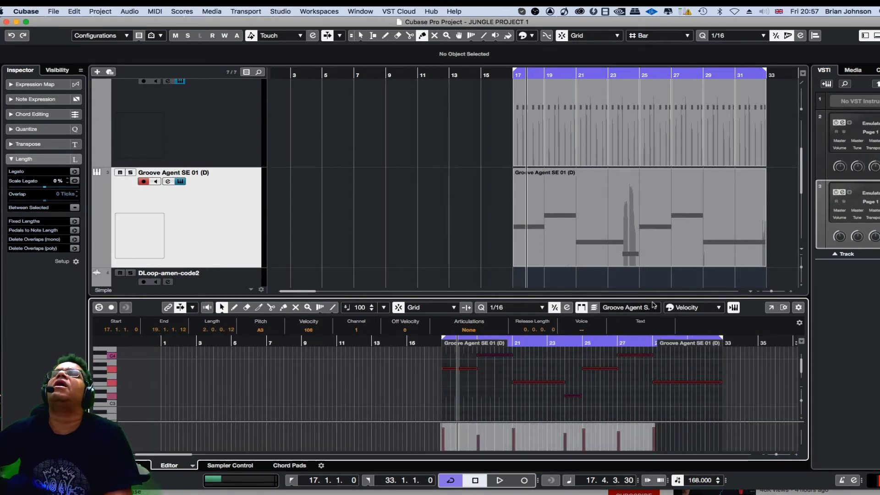
left_click(517, 307)
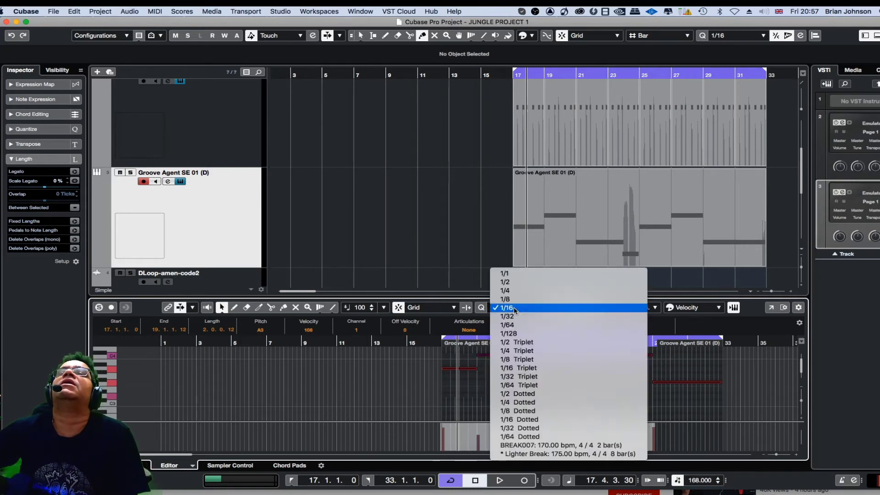
left_click(507, 299)
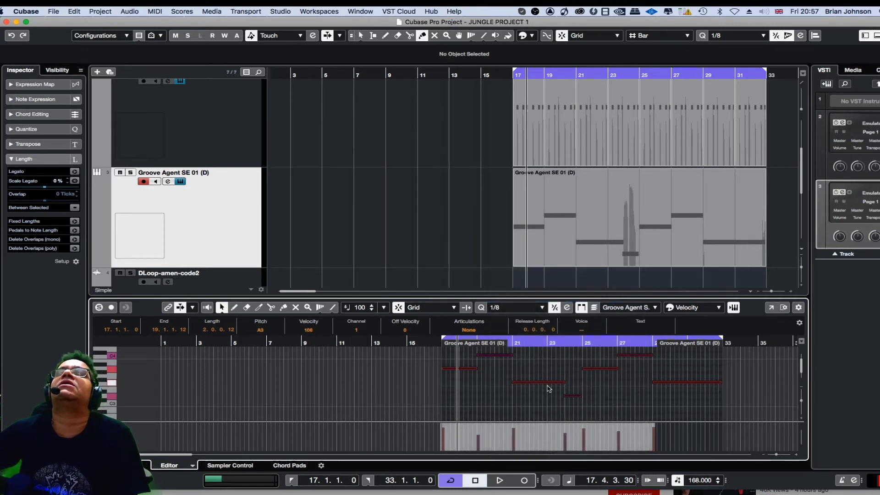
Step: Play back the bass part to check its note lengths up to bar 25, and stop playback
key("h")
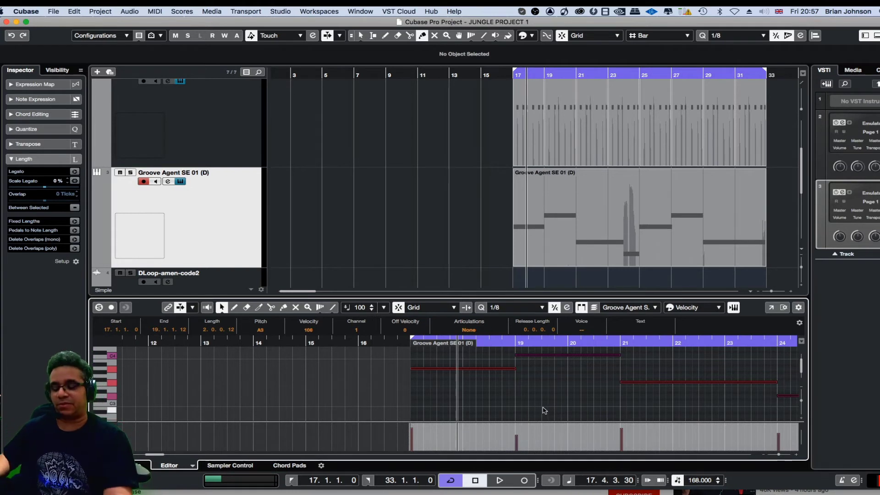
key("g")
key("g")
key("g")
key("space")
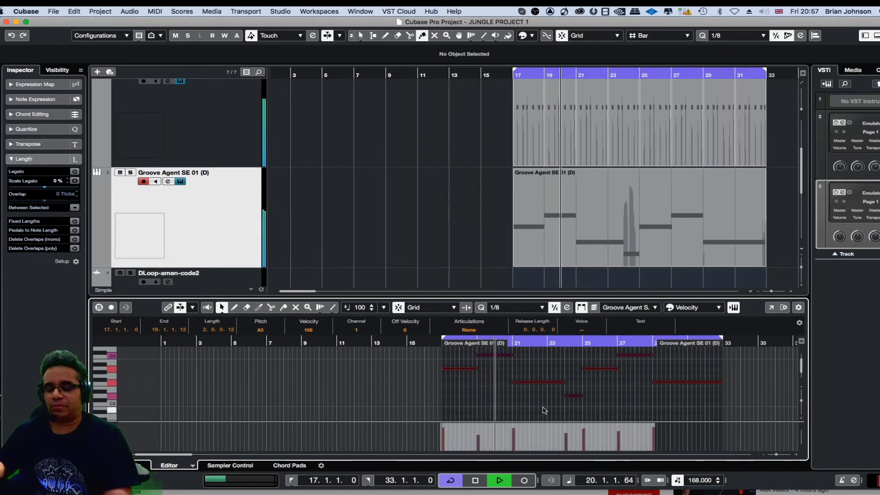
key("h")
key("h")
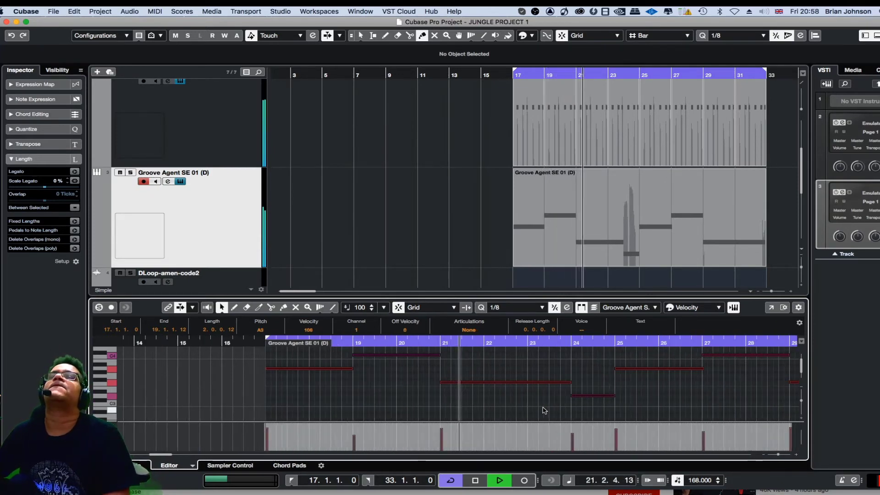
key("h")
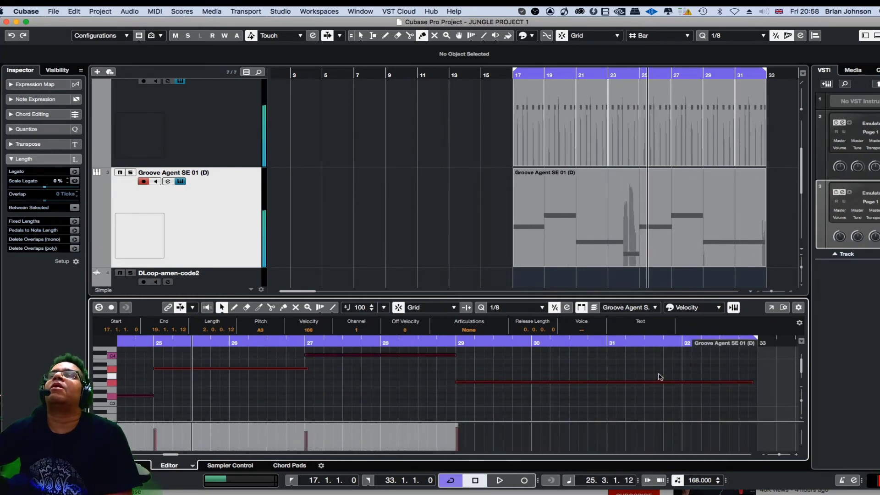
Step: Shorten the D3 note in bar 24 to half a bar, arrange two half-bar D3 notes across the bar, and start playback
scroll(174, 455, "left", 5)
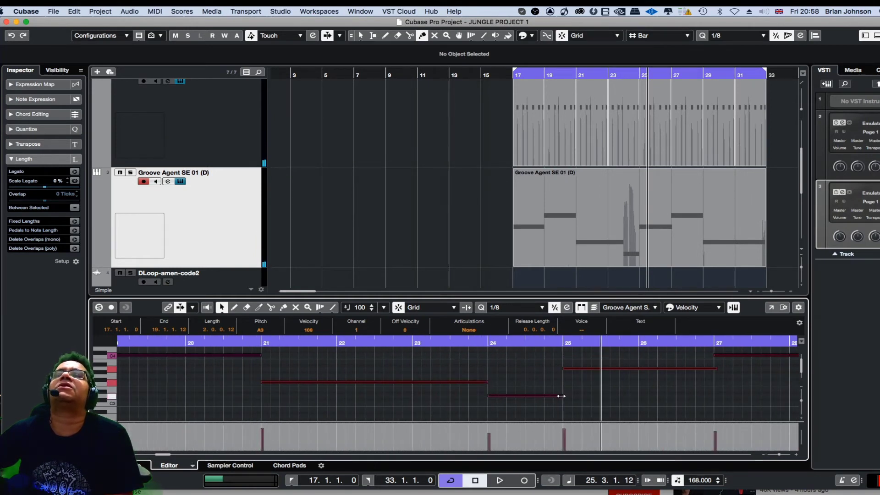
left_click_drag(562, 396, 515, 396)
left_click(563, 392)
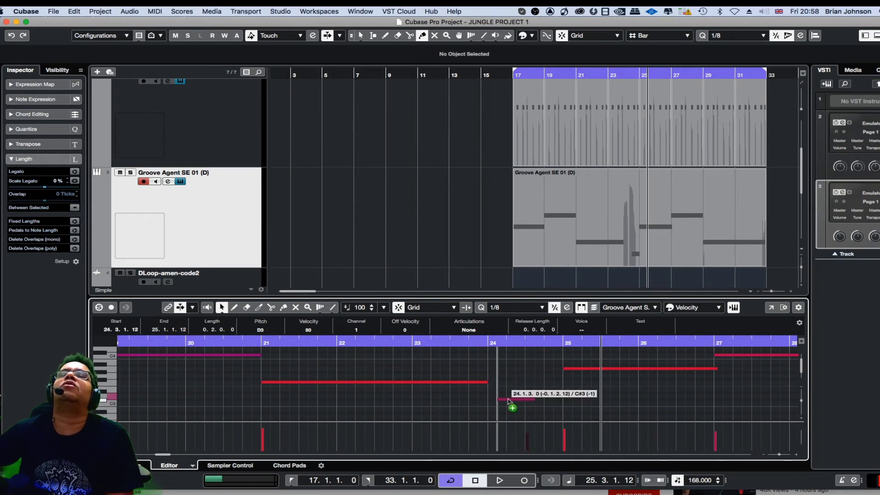
left_click_drag(508, 401, 502, 402)
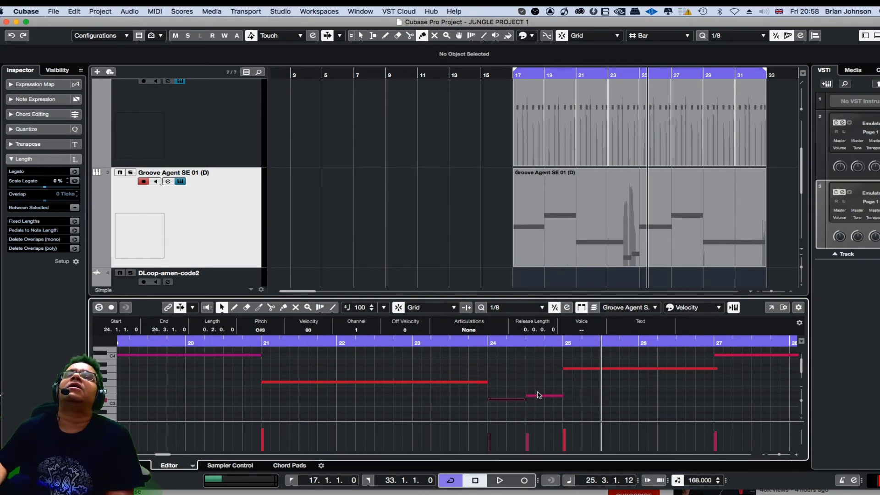
key("space")
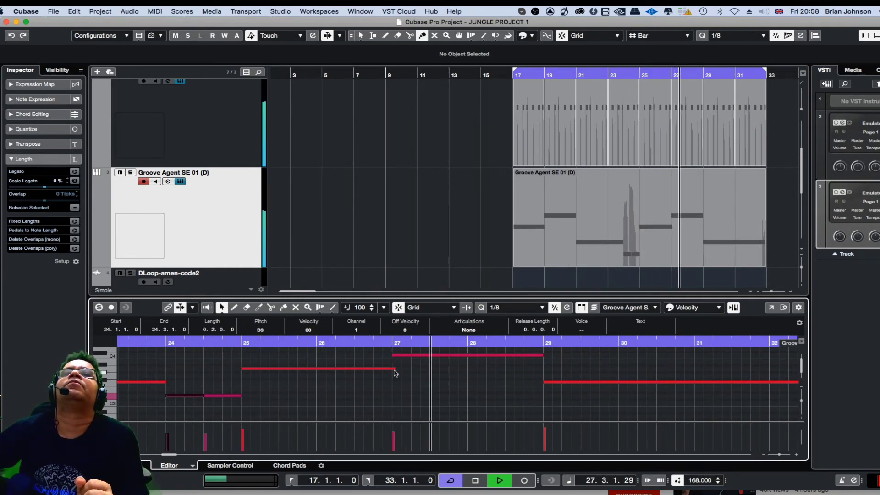
Step: Trim the A3 note at bar 25 to two bars and shorten the final F3 note to end at 31.1.1.0
left_click_drag(394, 369, 390, 369)
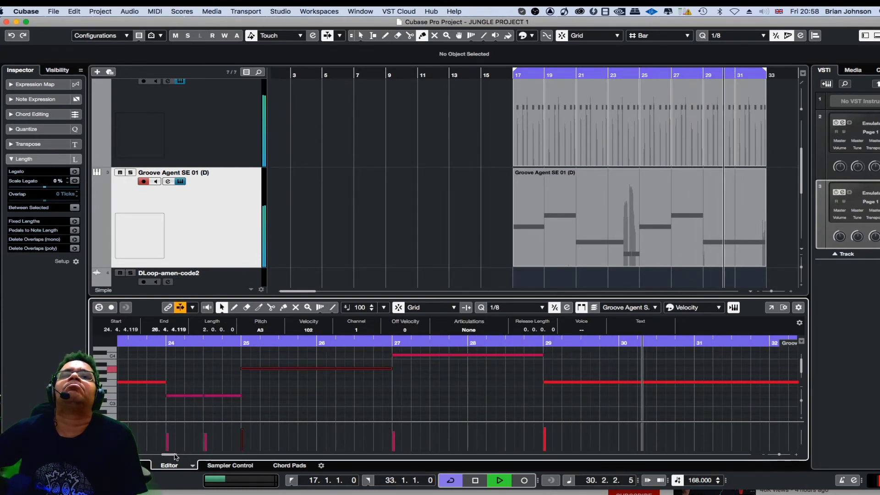
left_click_drag(174, 454, 184, 455)
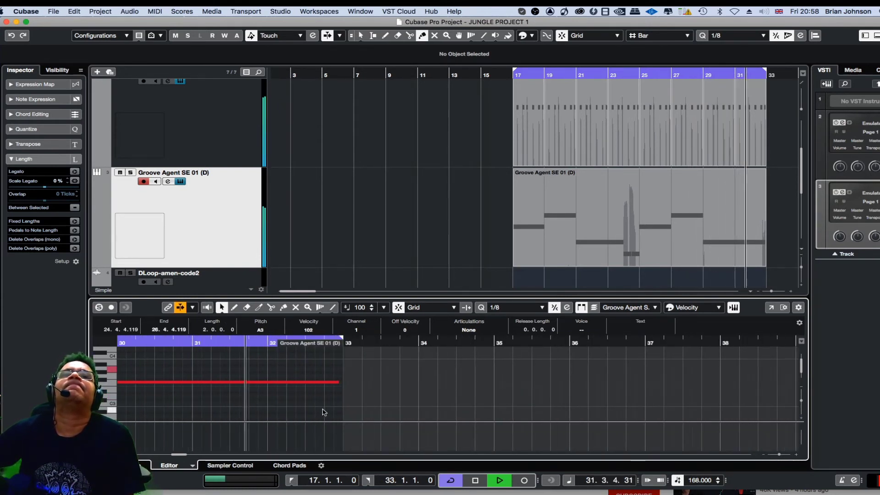
key("space")
left_click_drag(337, 382, 264, 383)
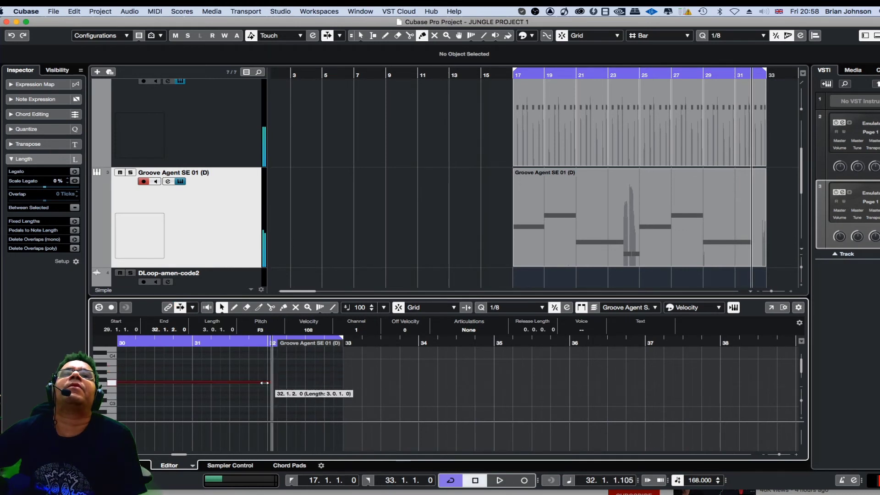
left_click_drag(191, 383, 192, 382)
Step: Draw a one-bar F3 note from 31.1.1.0 to 32.1.1.0 with the Draw tool
right_click(222, 378)
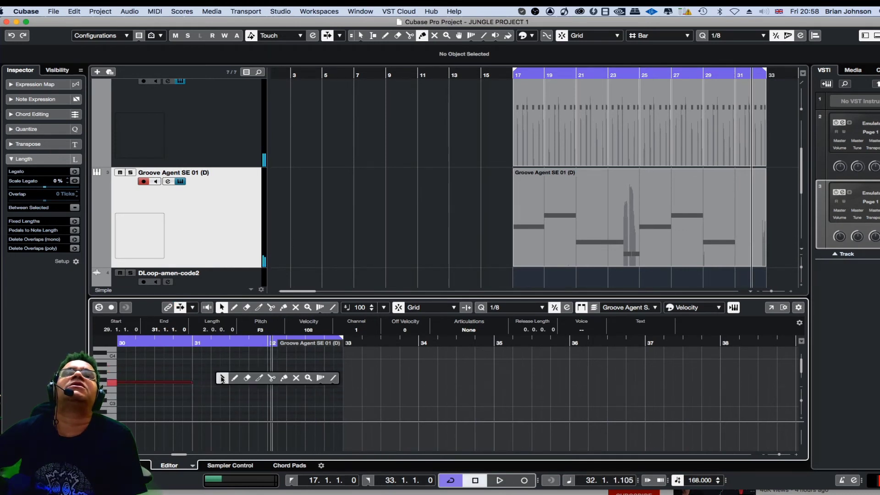
left_click(234, 379)
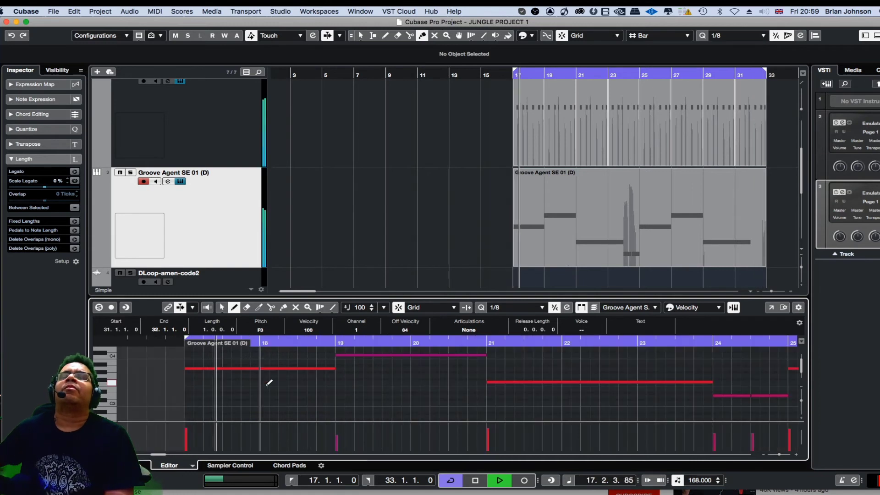
Step: Move the loop start to bar 25 so that only bars 25 to 33 repeat
key("g")
key("g")
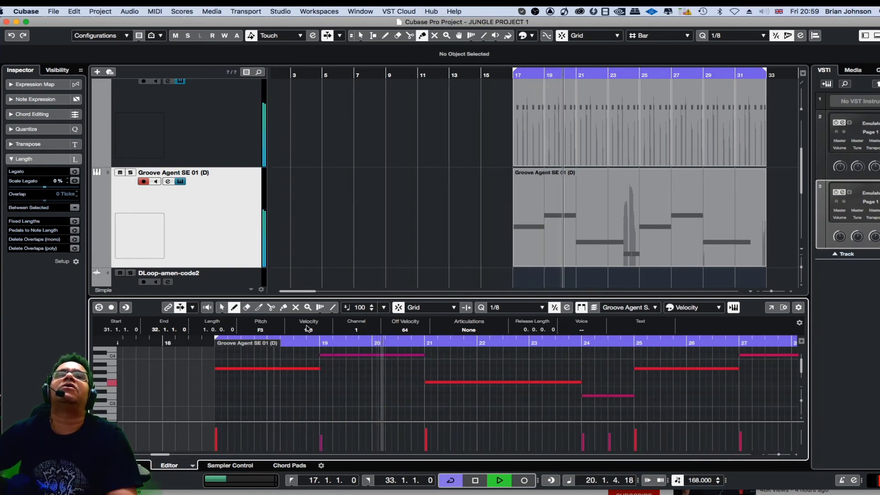
left_click_drag(216, 338, 636, 354)
key("g")
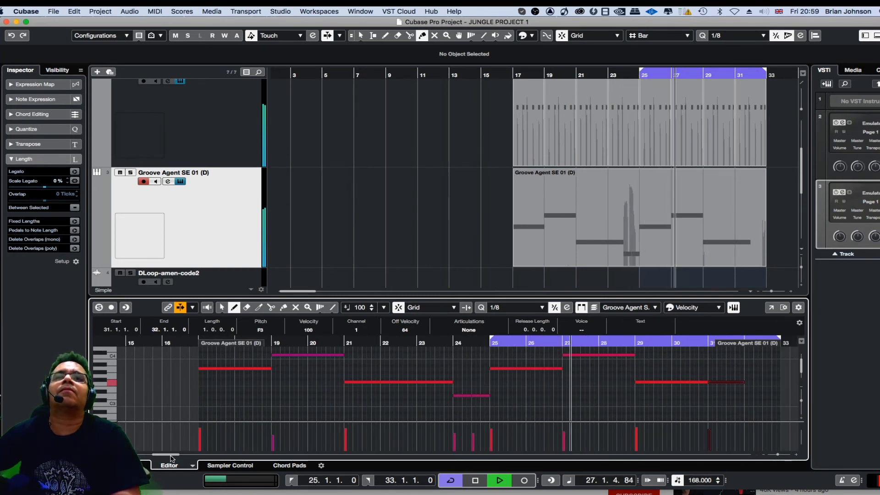
Step: Switch to the Object Selection tool and lower the one-bar note at bar 31 from F3 to D3
left_click_drag(170, 455, 180, 455)
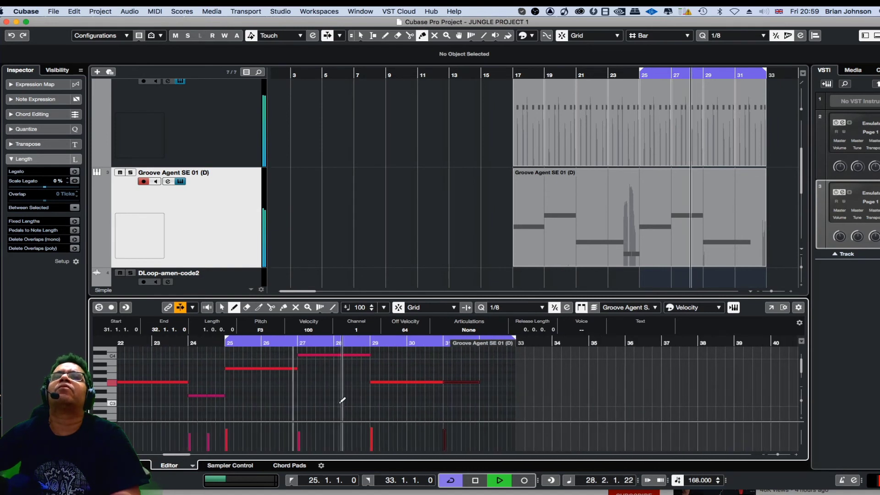
right_click(517, 372)
left_click(517, 374)
left_click(515, 370)
scroll(517, 372, "up", 1)
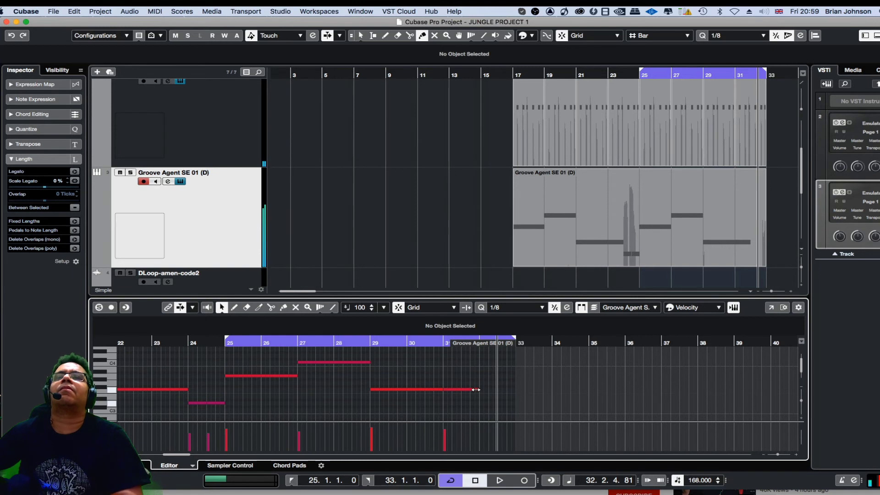
left_click_drag(476, 390, 437, 389)
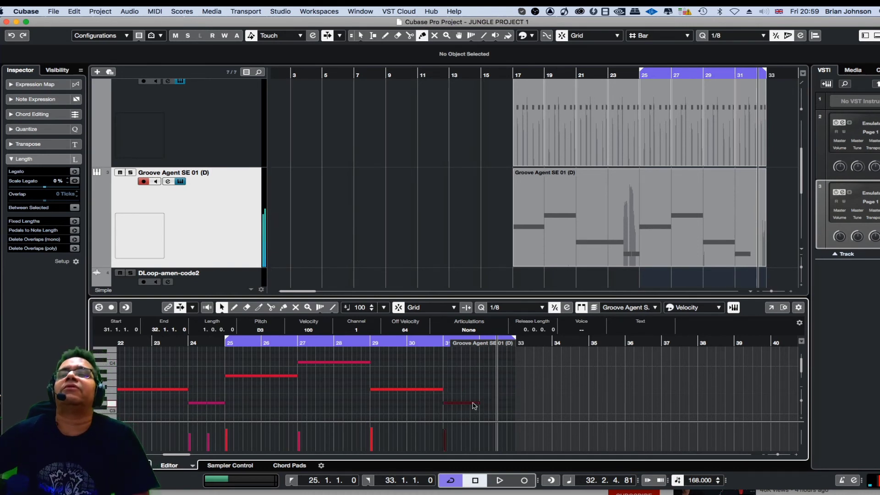
Step: Add a one-bar D3 note from 32.1.1.0 to 33.1.1.0 during playback
key("space")
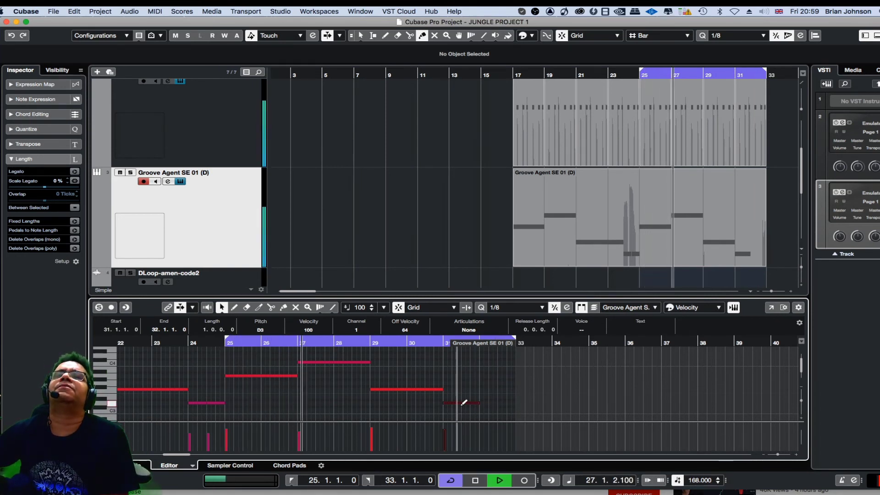
left_click_drag(464, 403, 503, 406)
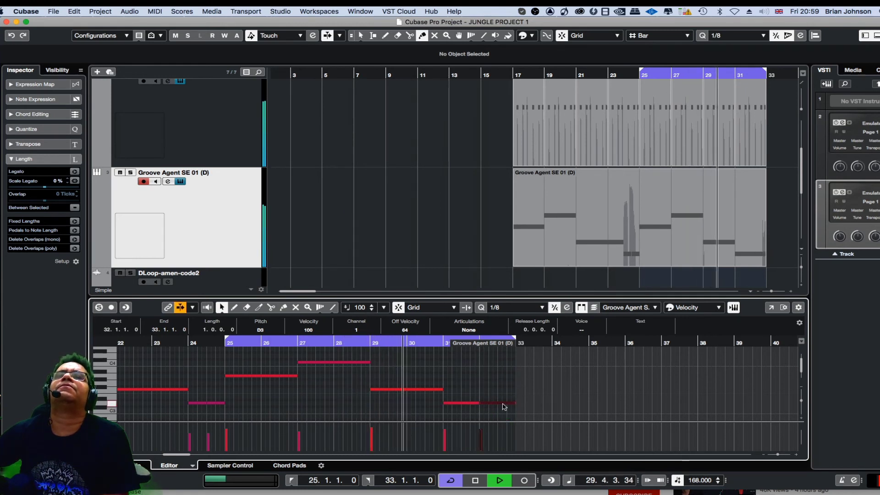
left_click(505, 387)
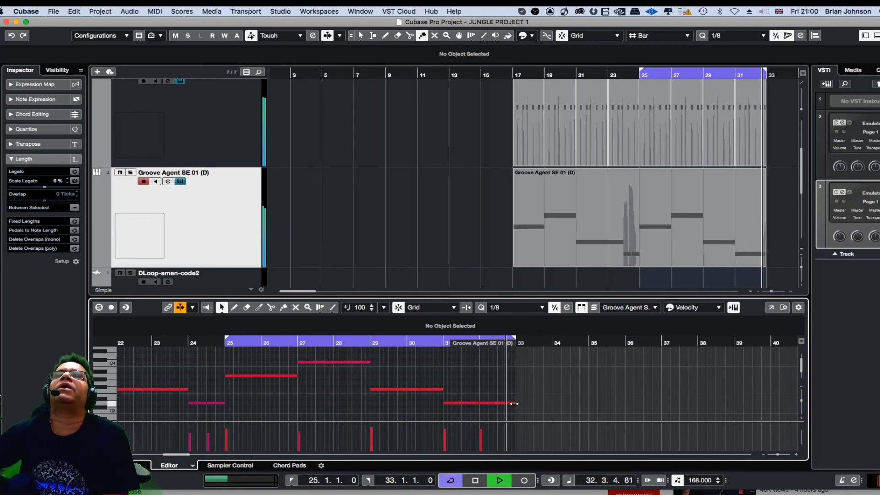
Step: Turn the D3 note in bar 32 into two half-bar D3 notes, with the second running from 32.3.1.0 to 33.1.1.0
mouse_move(513, 404)
left_mouse_down()
mouse_move(490, 406)
mouse_move(507, 408)
left_mouse_up()
left_click(552, 184)
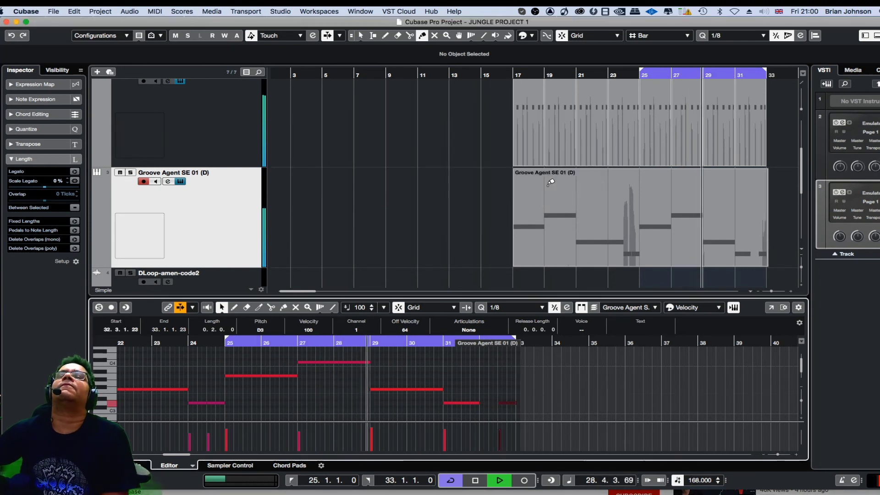
key("h")
key("h")
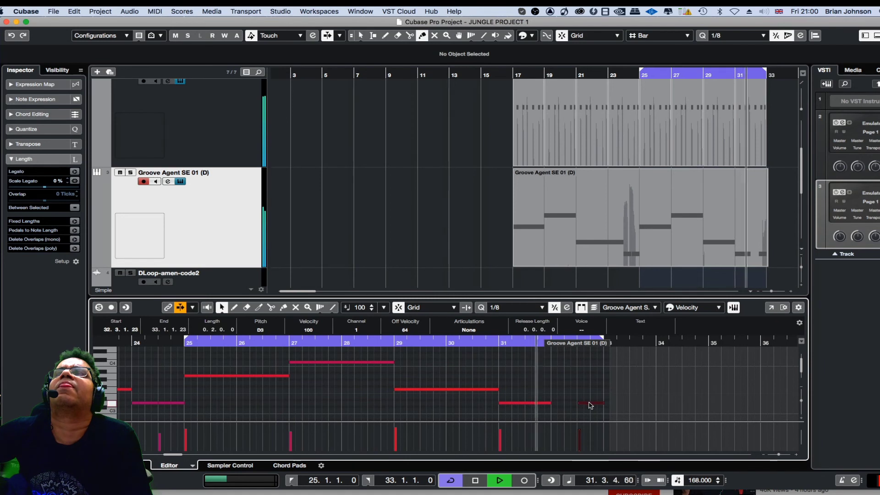
mouse_move(590, 405)
left_mouse_down()
mouse_move(564, 405)
mouse_move(590, 408)
left_mouse_up()
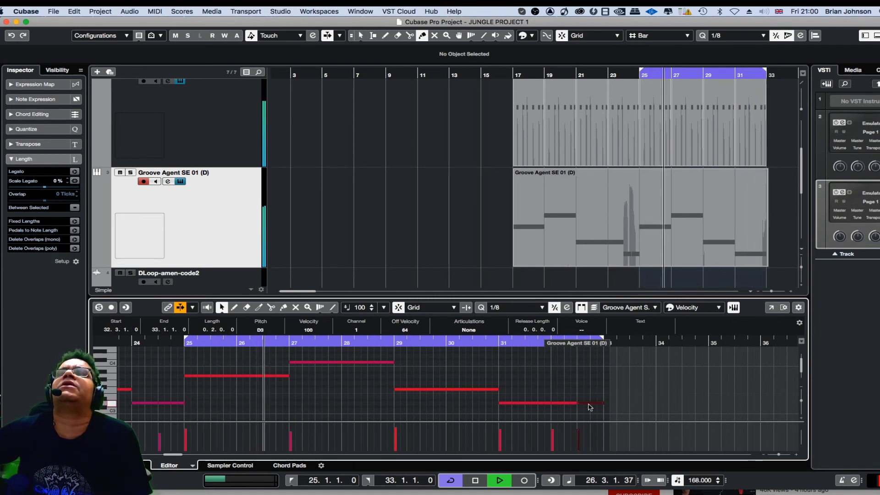
Step: Deselect the notes and move the loop start back to bar 17 so the whole bass part repeats
key("g")
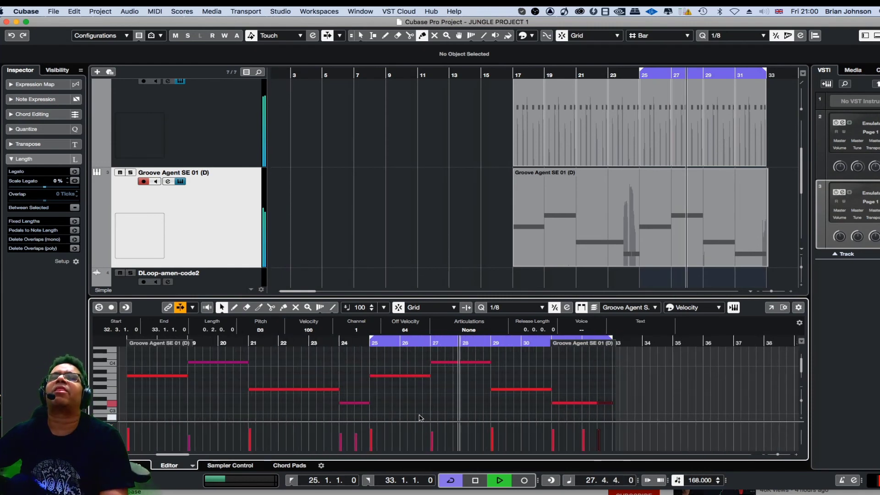
key("g")
key("g")
key("g")
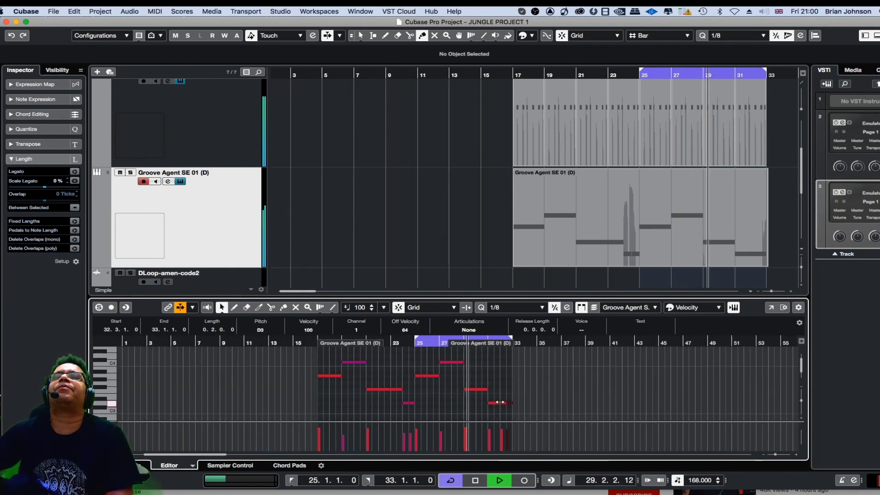
left_click(544, 386)
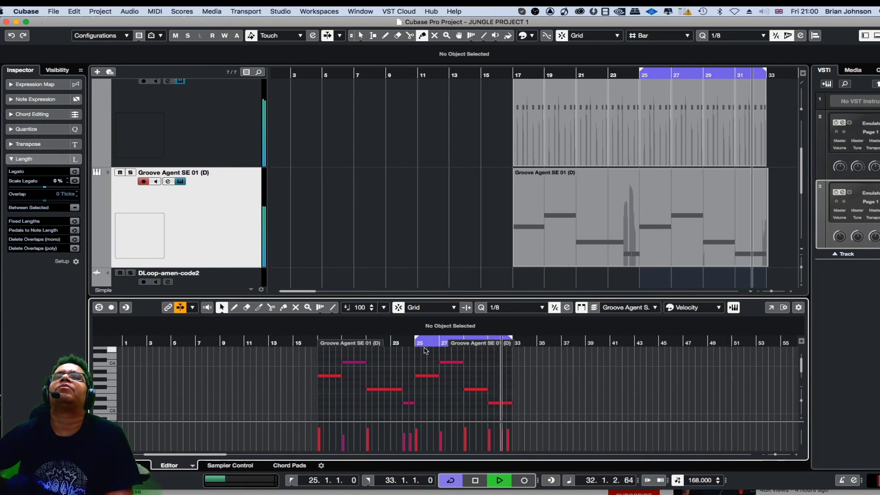
left_click_drag(325, 350, 319, 351)
Step: Play the edited bass line with the drums from the loop start, and stop playback
key("space")
key("space")
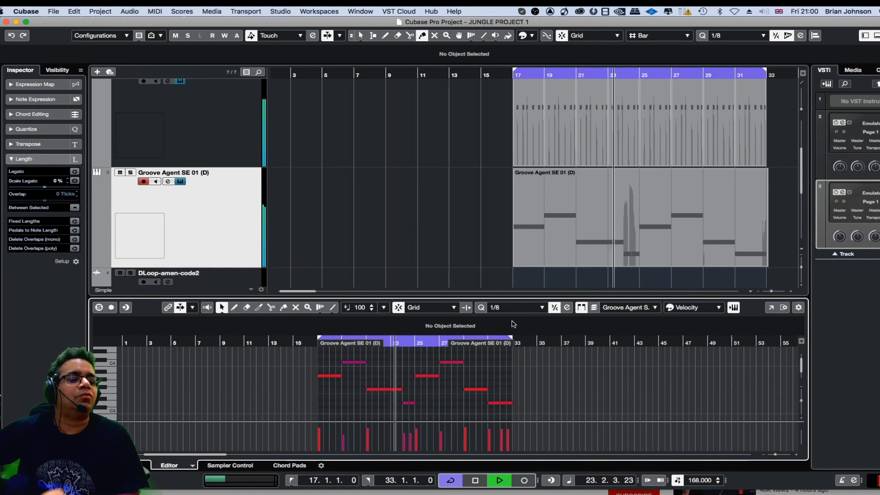
key("space")
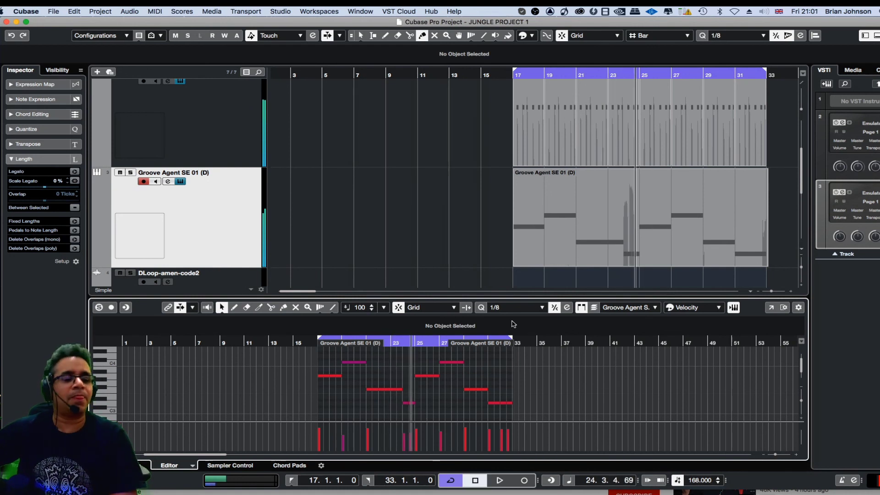